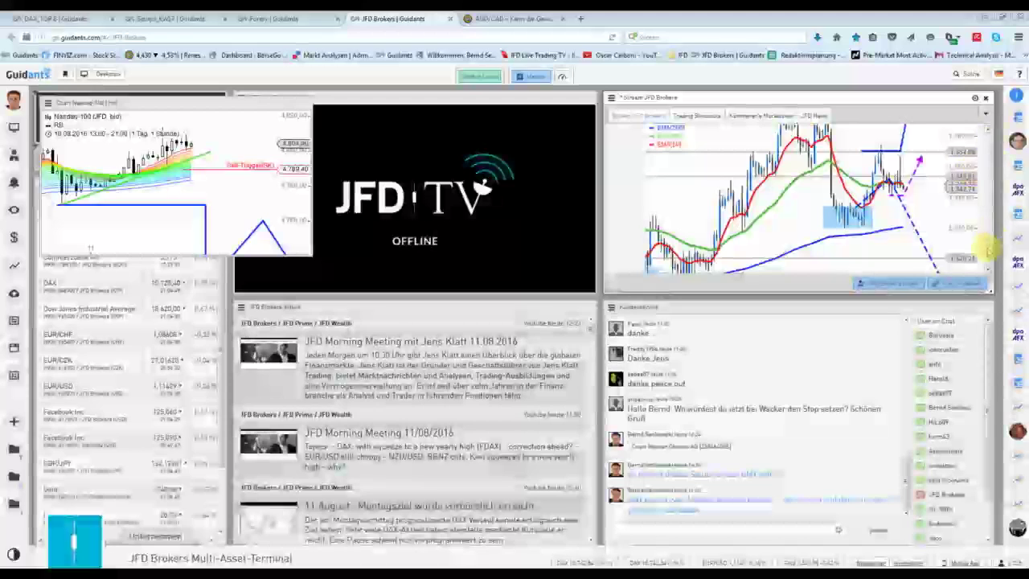
Scroll the JFD Brokers stream to the JFD-Quick-Scan: DAX update post and expand it
{"action": "scroll", "coordinate": [969, 171], "scroll_direction": "up", "scroll_amount": 5}
{"action": "scroll", "coordinate": [987, 153], "scroll_direction": "up", "scroll_amount": 5}
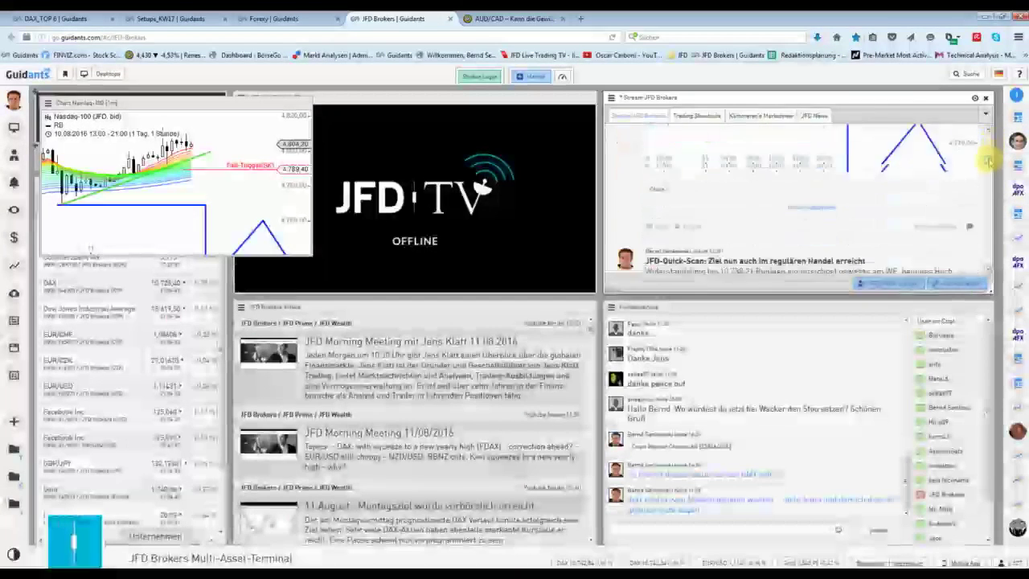
{"action": "scroll", "coordinate": [989, 183], "scroll_direction": "up", "scroll_amount": 5}
{"action": "scroll", "coordinate": [987, 200], "scroll_direction": "down", "scroll_amount": 5}
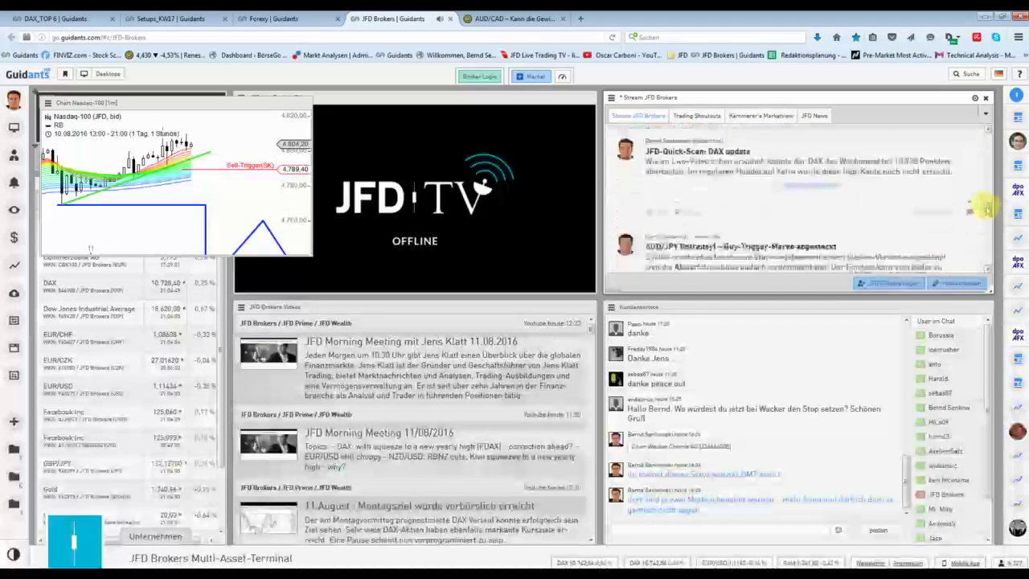
{"action": "left_click", "coordinate": [808, 169]}
Enlarge the new DAX 1-hour chart window, dismiss the drag-and-drop tip, and maximize it
{"action": "scroll", "coordinate": [807, 171], "scroll_direction": "down", "scroll_amount": 3}
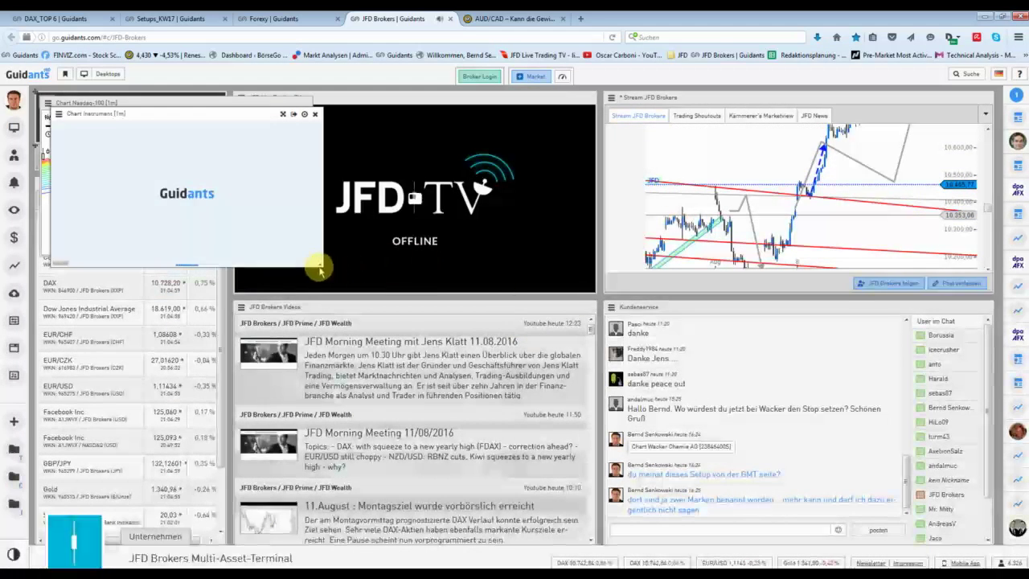
{"action": "left_click_drag", "start_coordinate": [318, 262], "coordinate": [665, 473]}
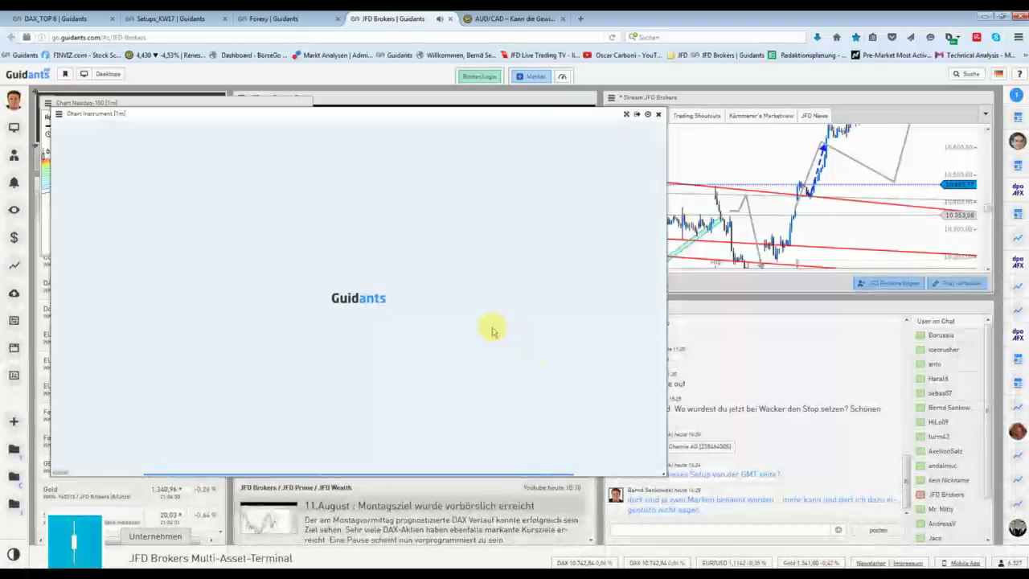
{"action": "scroll", "coordinate": [415, 298], "scroll_direction": "up", "scroll_amount": 3}
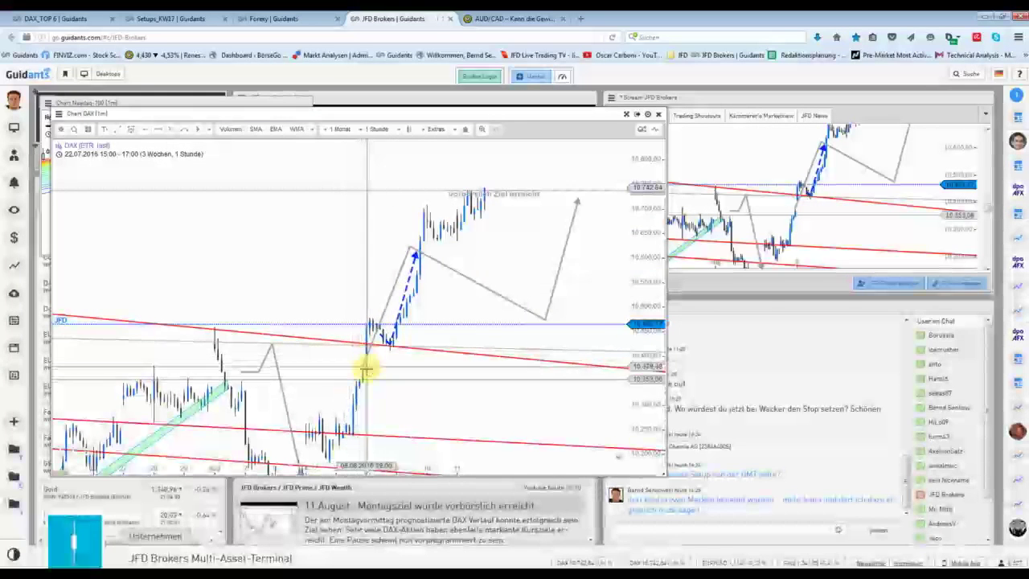
{"action": "scroll", "coordinate": [410, 296], "scroll_direction": "down", "scroll_amount": 3}
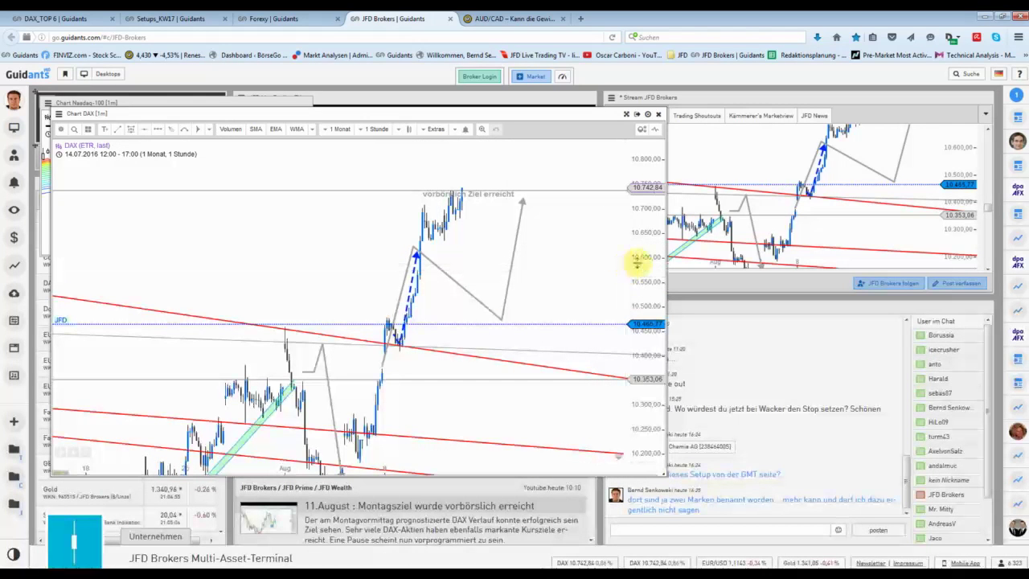
{"action": "left_click", "coordinate": [642, 113]}
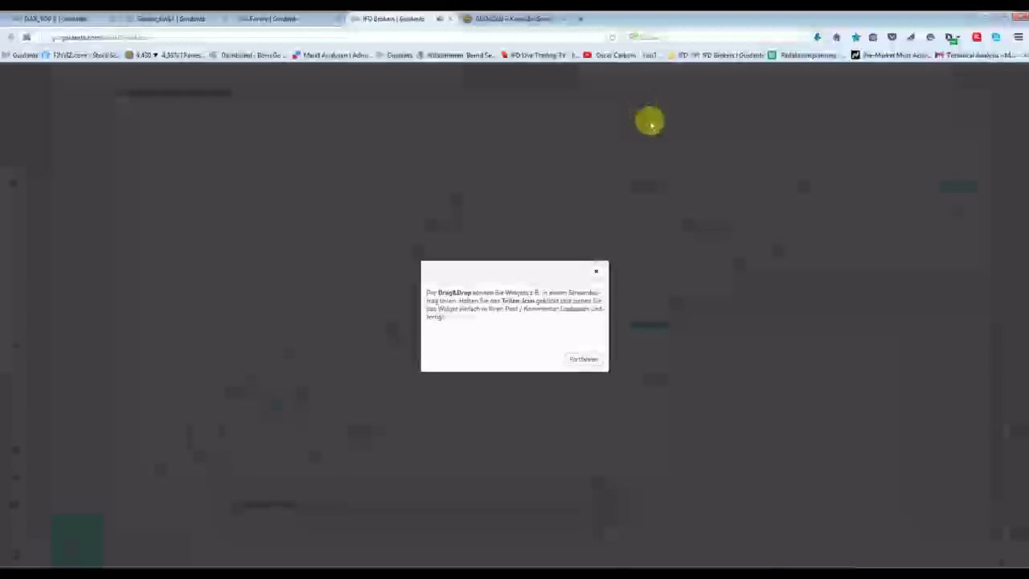
{"action": "left_click", "coordinate": [599, 251]}
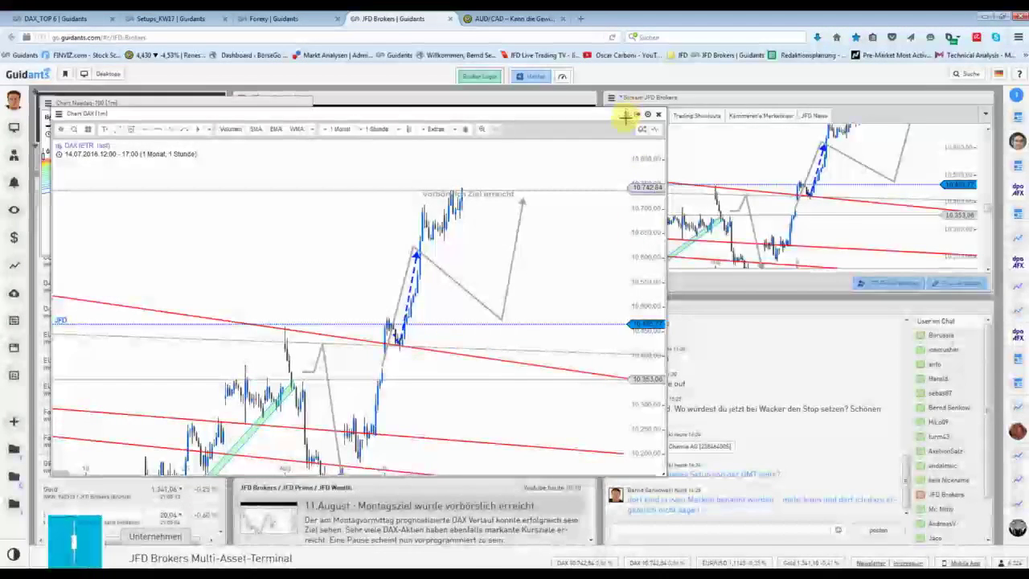
{"action": "left_click", "coordinate": [632, 115]}
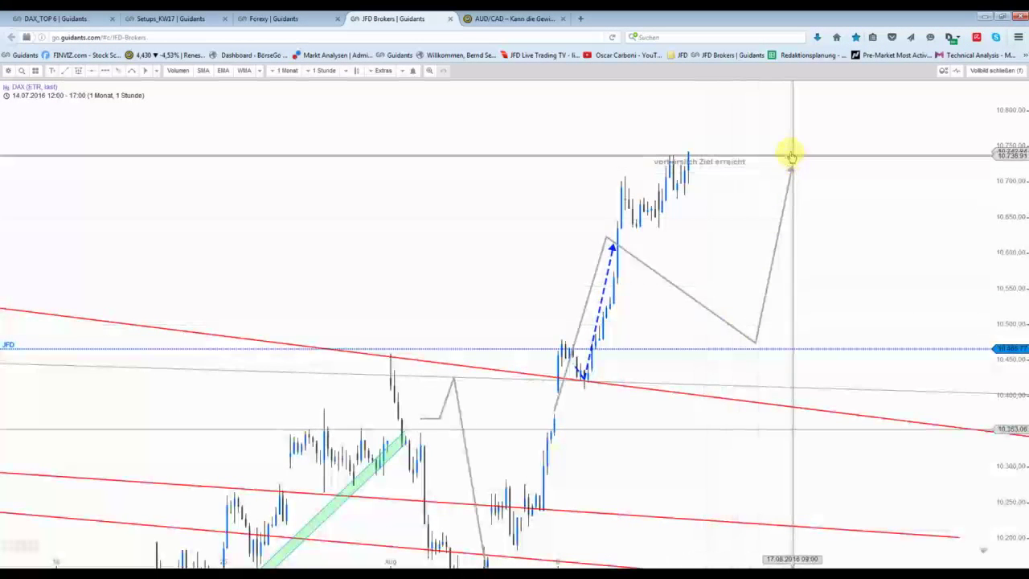
Zoom the full-screen DAX chart out and pan back to an earlier period
{"action": "scroll", "coordinate": [884, 177], "scroll_direction": "down", "scroll_amount": 2}
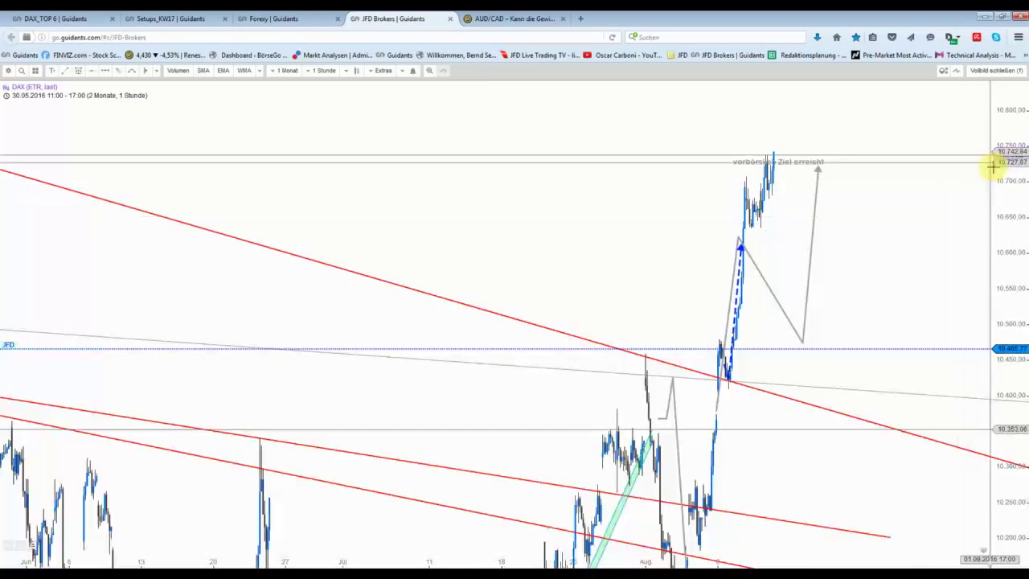
{"action": "scroll", "coordinate": [551, 184], "scroll_direction": "down", "scroll_amount": 2}
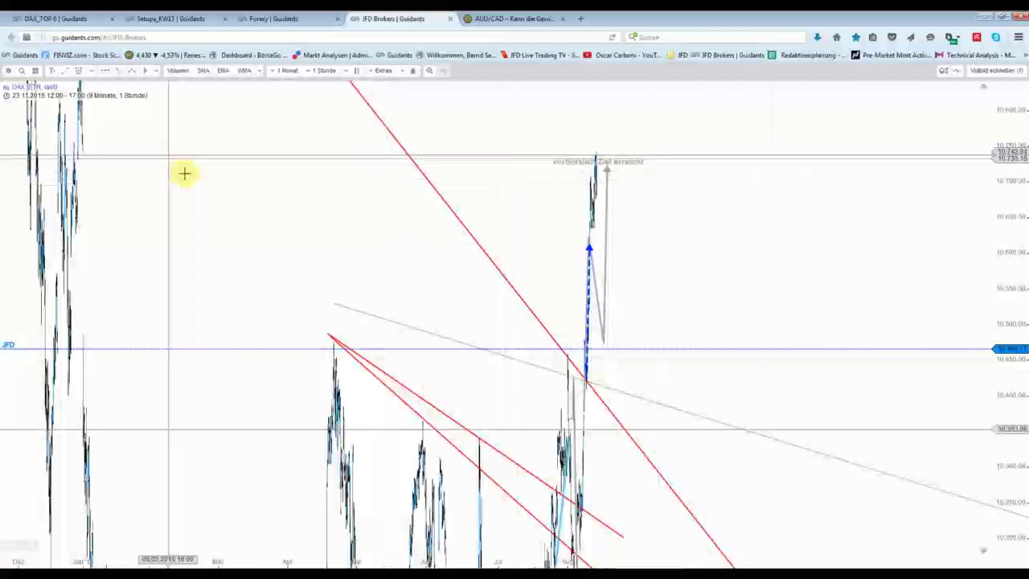
{"action": "scroll", "coordinate": [135, 164], "scroll_direction": "down", "scroll_amount": 2}
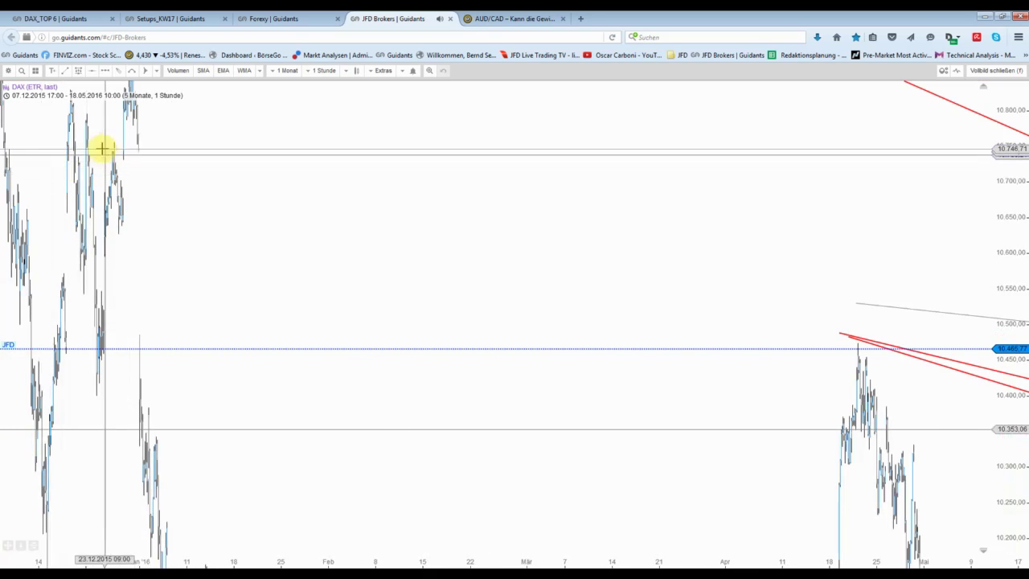
{"action": "scroll", "coordinate": [604, 215], "scroll_direction": "up", "scroll_amount": 3}
{"action": "scroll", "coordinate": [764, 207], "scroll_direction": "down", "scroll_amount": 3}
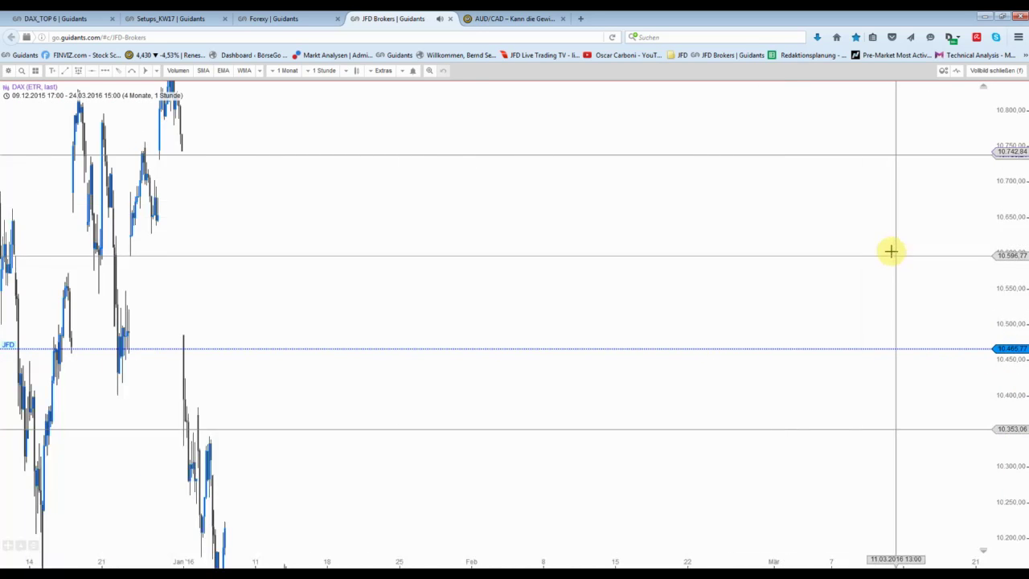
{"action": "left_click_drag", "start_coordinate": [880, 220], "coordinate": [600, 190]}
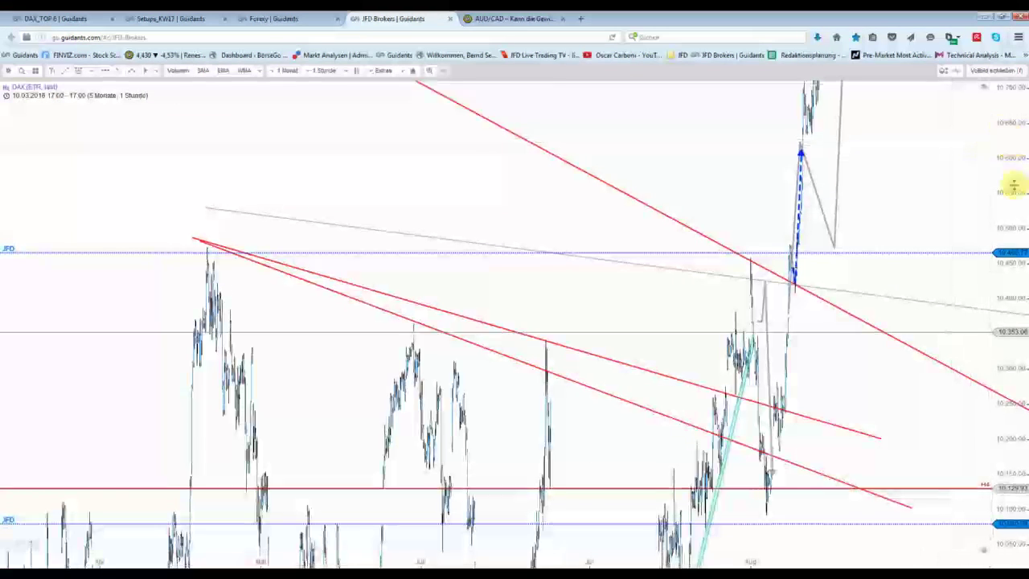
Compress and re-stretch the DAX price scale, then exit full-screen
{"action": "left_click_drag", "start_coordinate": [1013, 179], "coordinate": [1003, 320]}
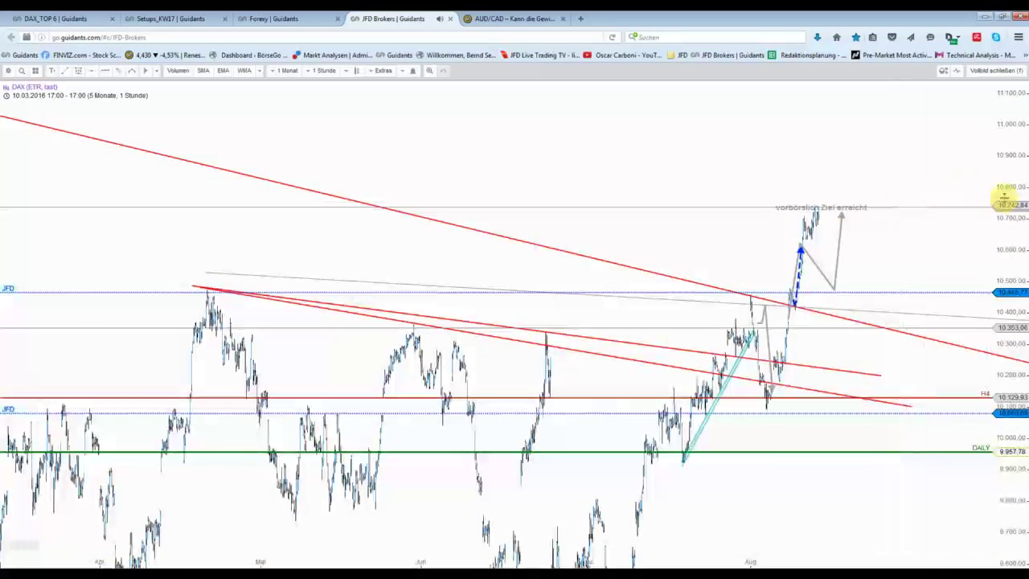
{"action": "left_click_drag", "start_coordinate": [1005, 197], "coordinate": [847, 161]}
{"action": "scroll", "coordinate": [850, 159], "scroll_direction": "up", "scroll_amount": 3}
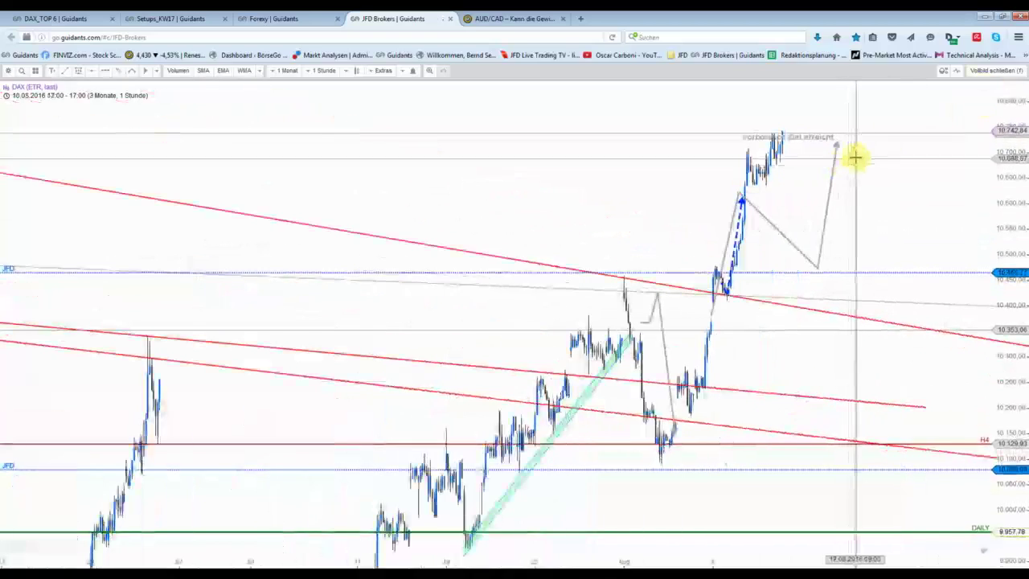
{"action": "left_click", "coordinate": [993, 71]}
On Setups_KW17, view the Hang Seng and then the Nikkei 225 daily charts full-screen
{"action": "left_click", "coordinate": [186, 18]}
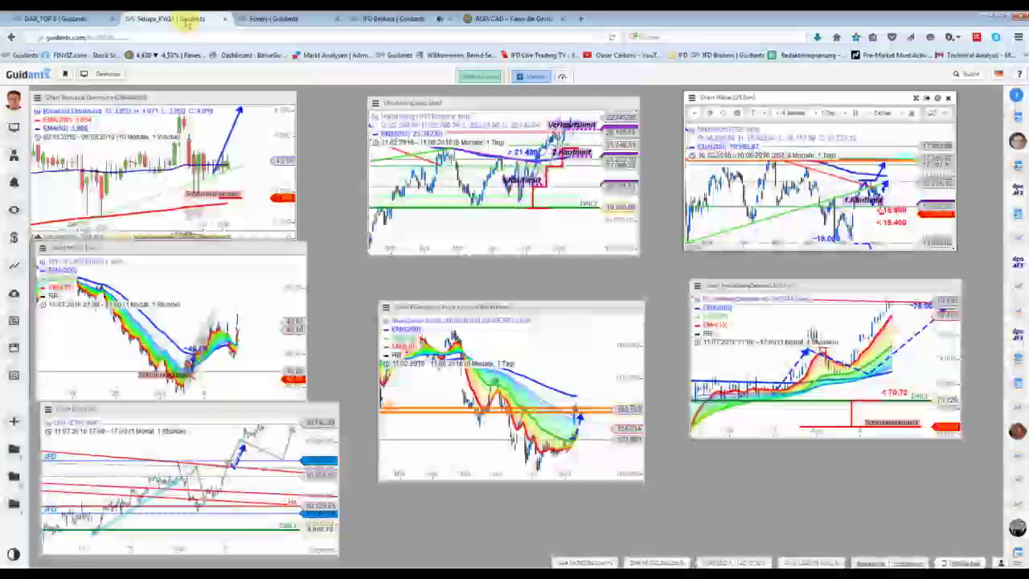
{"action": "left_click", "coordinate": [608, 104]}
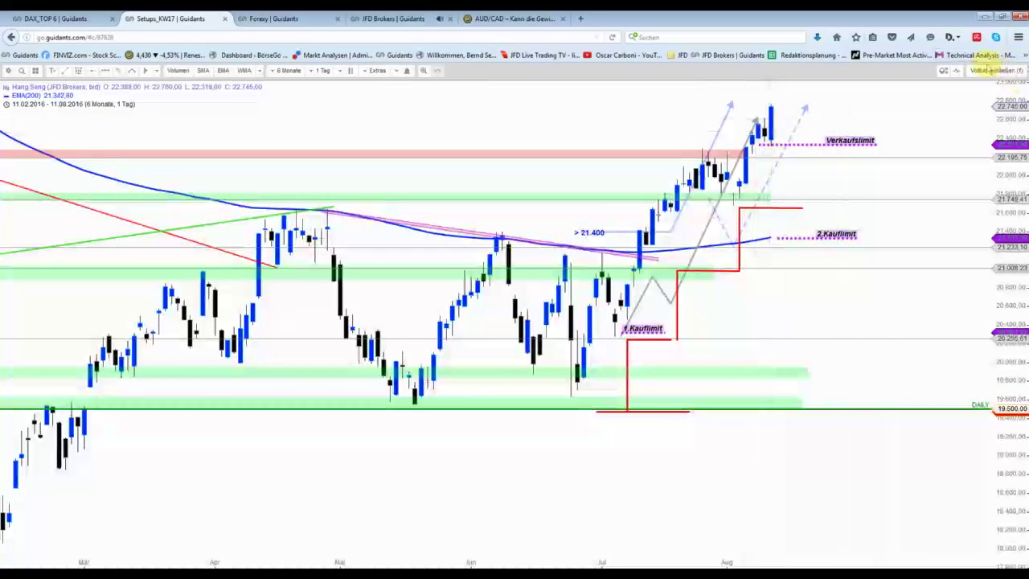
{"action": "left_click", "coordinate": [992, 71]}
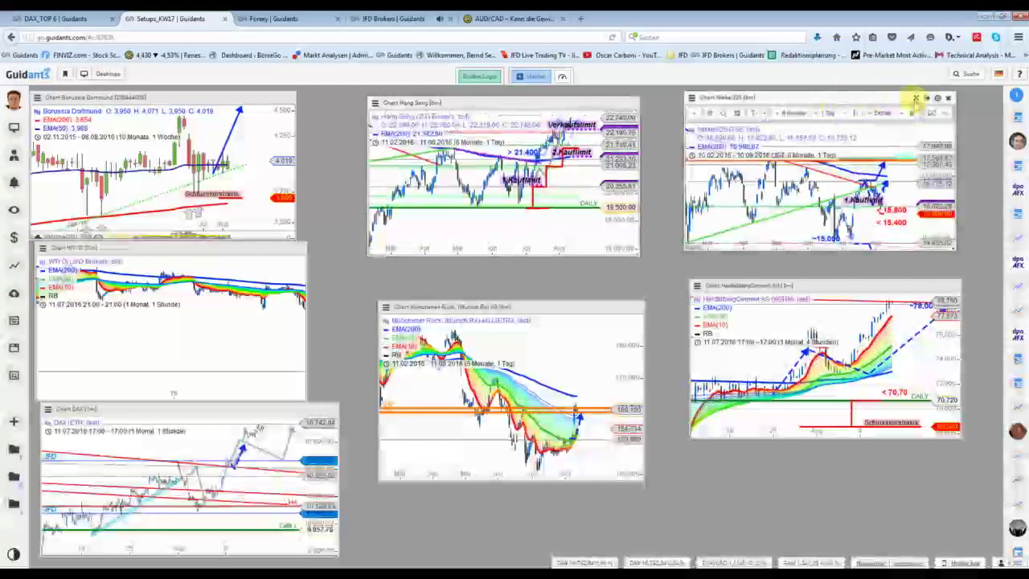
{"action": "left_click", "coordinate": [917, 98]}
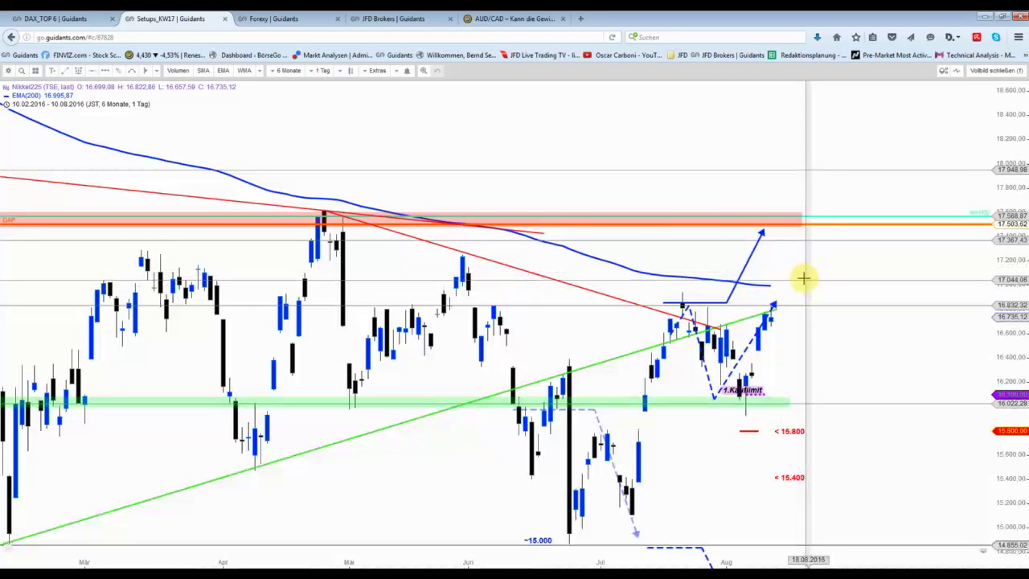
{"action": "left_click", "coordinate": [982, 78]}
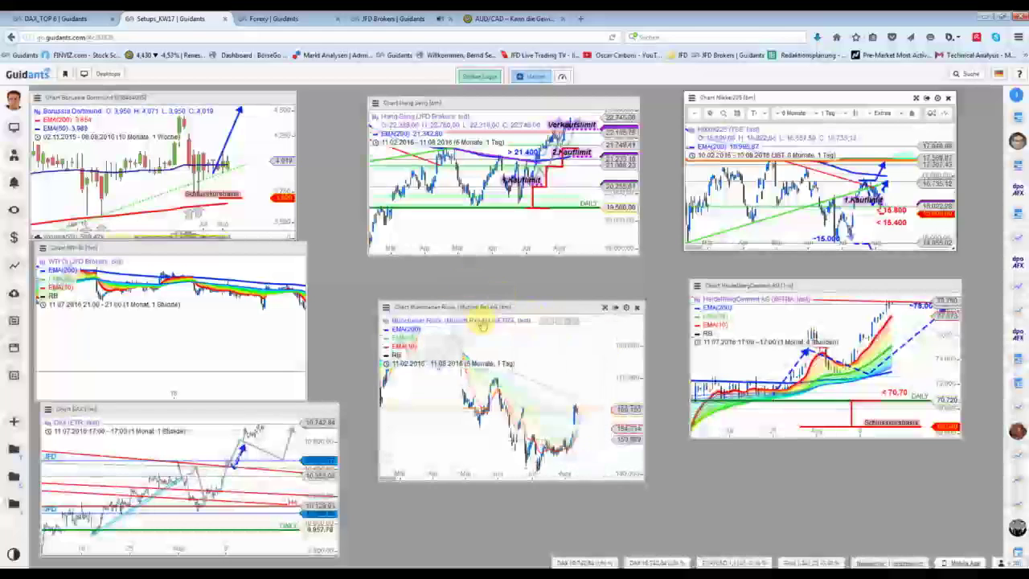
Briefly view Münchener Rück full-screen, then zoom through the HeidelbergCement 4-hour chart full-screen
{"action": "left_click", "coordinate": [605, 307]}
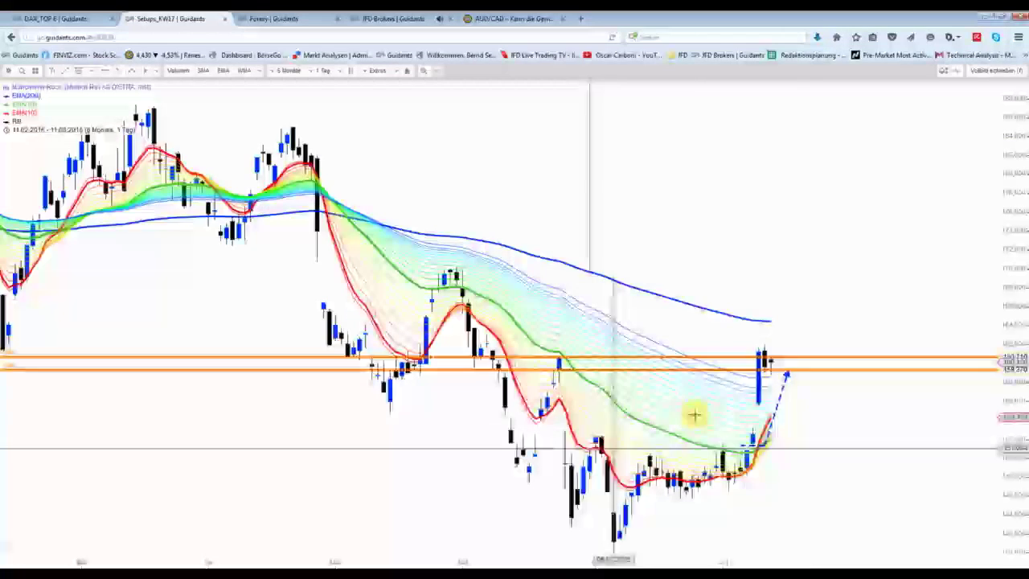
{"action": "left_click", "coordinate": [981, 71]}
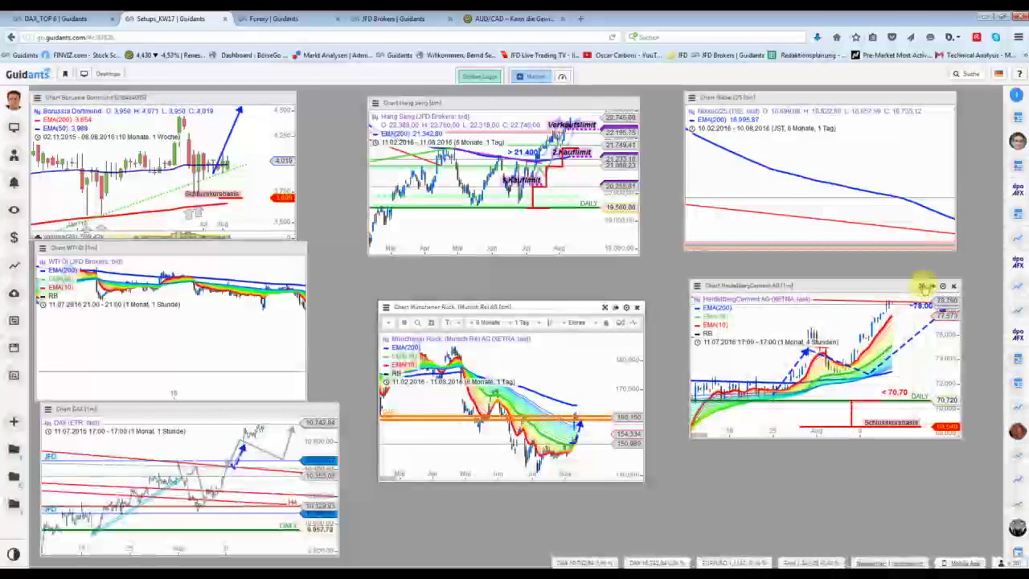
{"action": "left_click", "coordinate": [924, 286]}
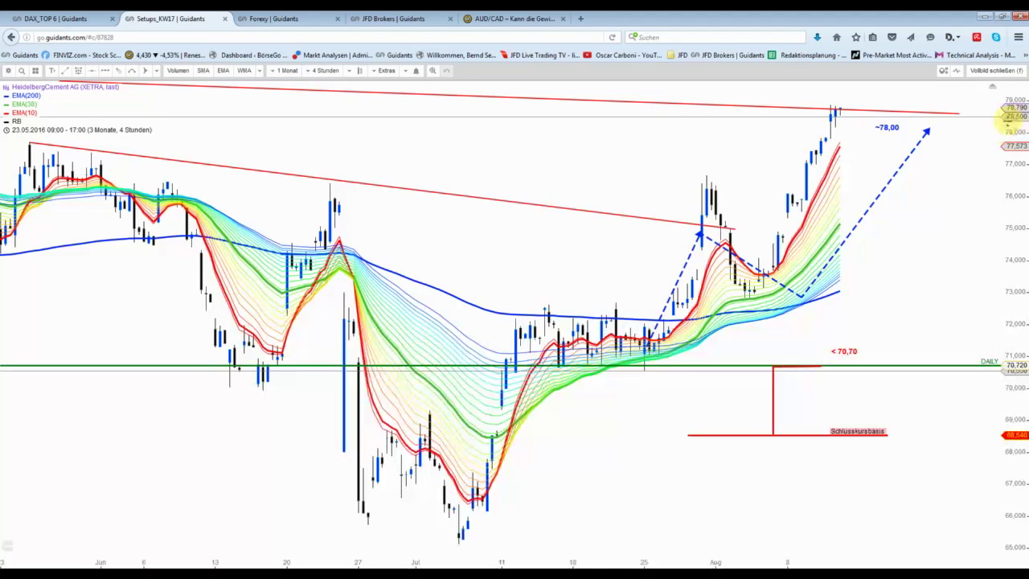
{"action": "scroll", "coordinate": [1010, 131], "scroll_direction": "down", "scroll_amount": 2}
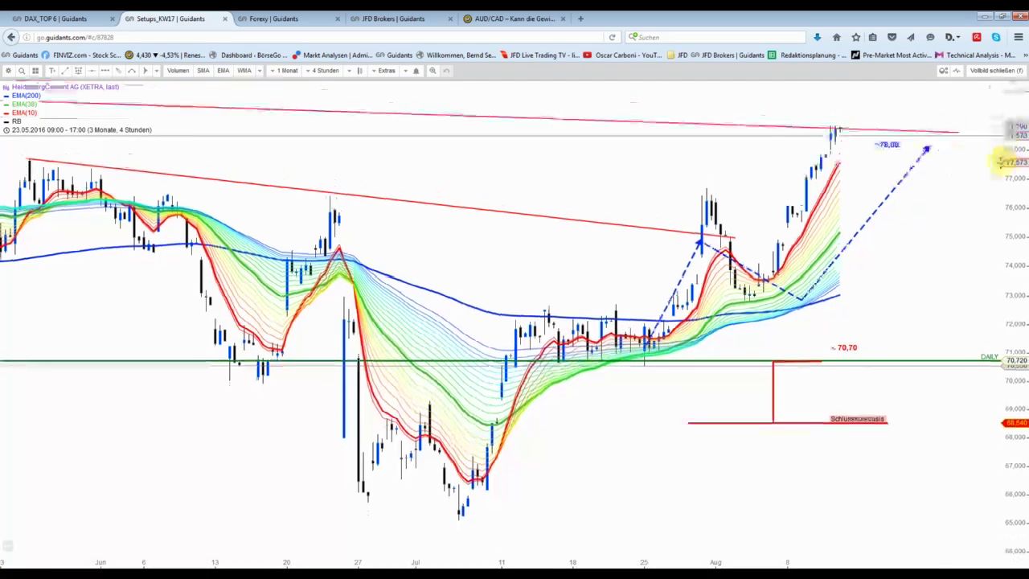
{"action": "scroll", "coordinate": [964, 187], "scroll_direction": "down", "scroll_amount": 3}
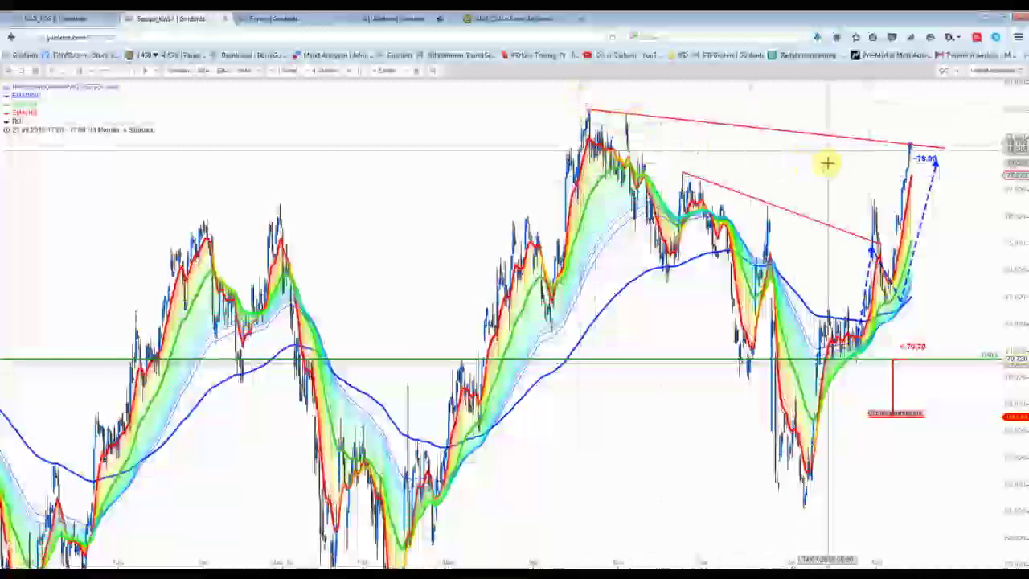
{"action": "scroll", "coordinate": [852, 168], "scroll_direction": "up", "scroll_amount": 2}
{"action": "scroll", "coordinate": [877, 172], "scroll_direction": "down", "scroll_amount": 1}
{"action": "scroll", "coordinate": [643, 145], "scroll_direction": "right", "scroll_amount": 2}
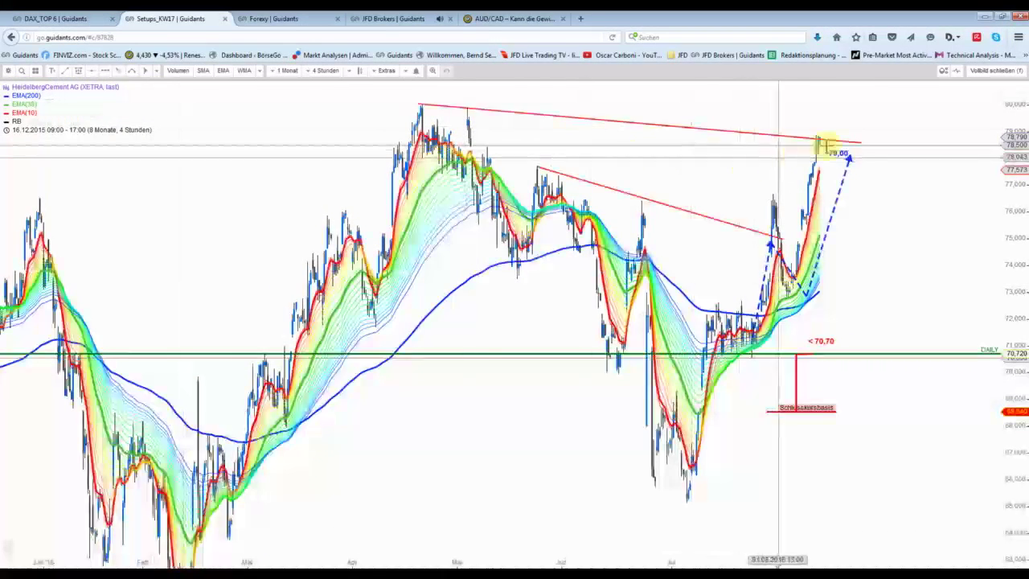
{"action": "left_click", "coordinate": [992, 73]}
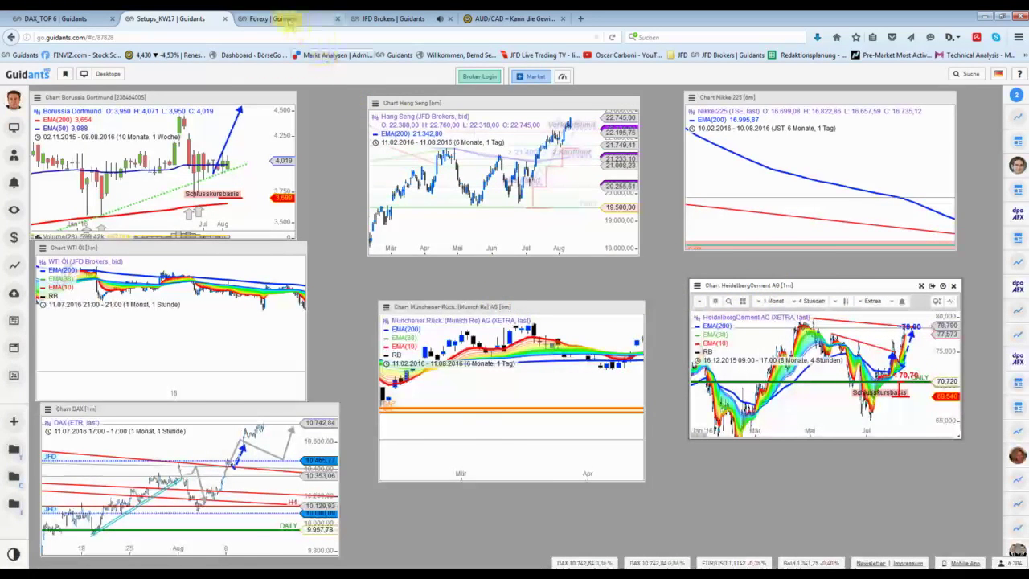
{"action": "left_click", "coordinate": [287, 19]}
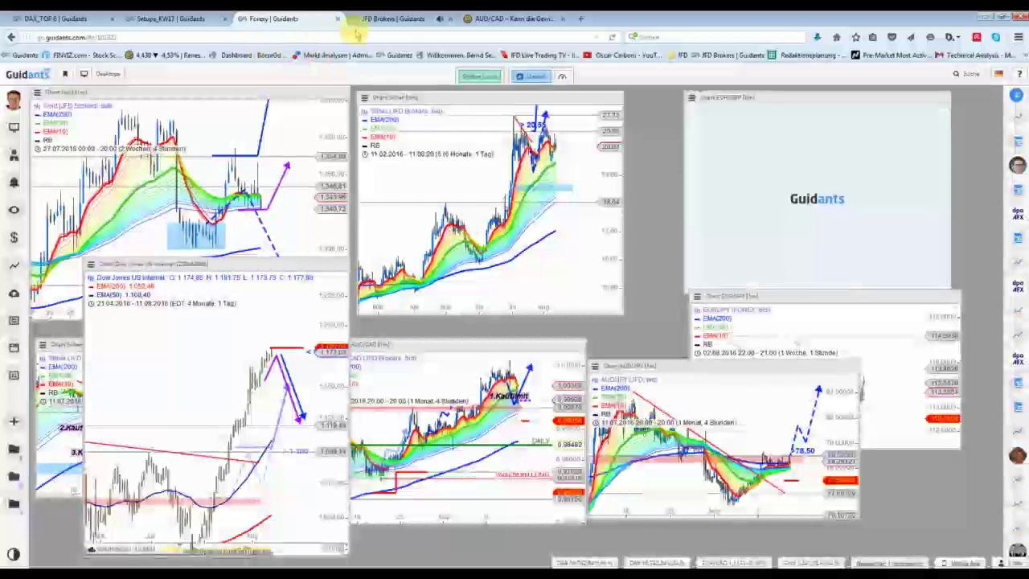
{"action": "left_click", "coordinate": [377, 18]}
{"action": "left_click", "coordinate": [193, 18]}
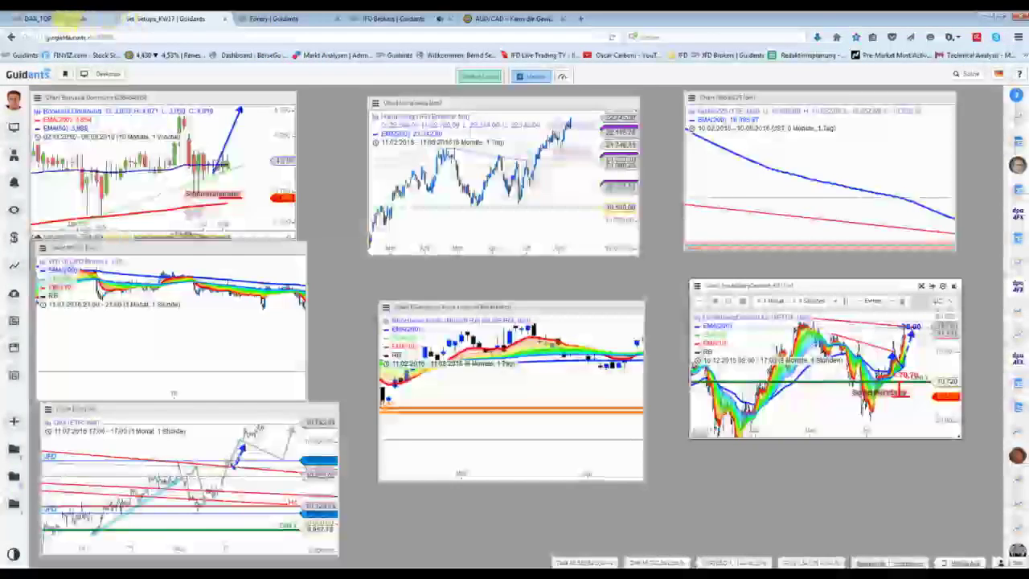
{"action": "left_click", "coordinate": [72, 18]}
{"action": "left_click", "coordinate": [863, 102]}
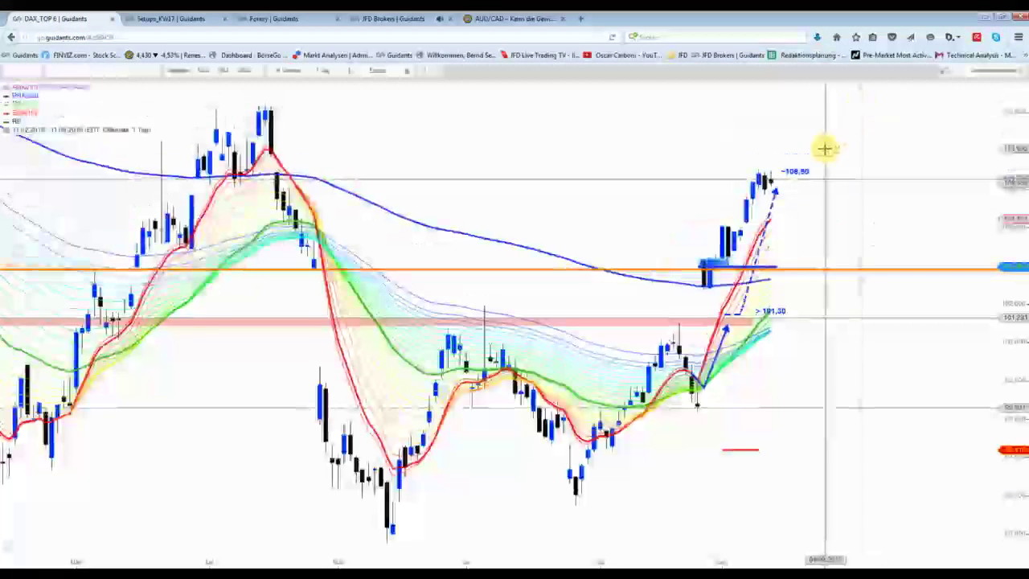
{"action": "scroll", "coordinate": [734, 354], "scroll_direction": "up", "scroll_amount": 3}
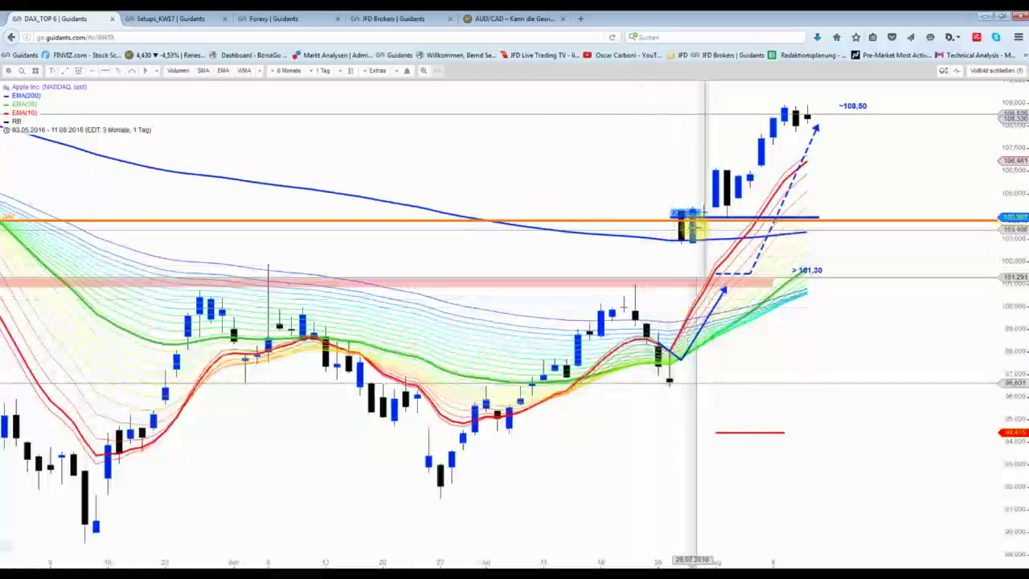
{"action": "scroll", "coordinate": [657, 352], "scroll_direction": "down", "scroll_amount": 2}
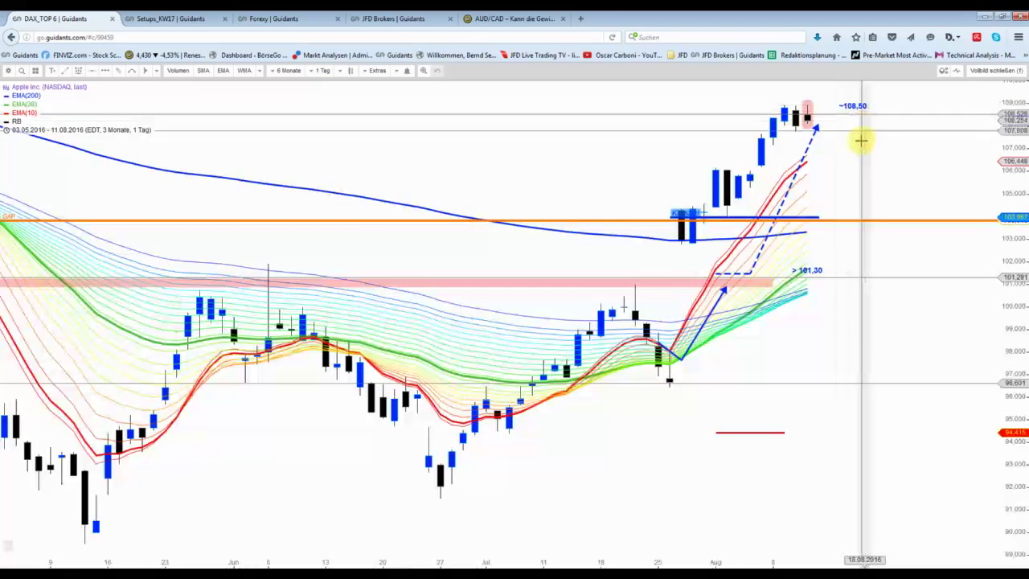
{"action": "scroll", "coordinate": [868, 169], "scroll_direction": "down", "scroll_amount": 3}
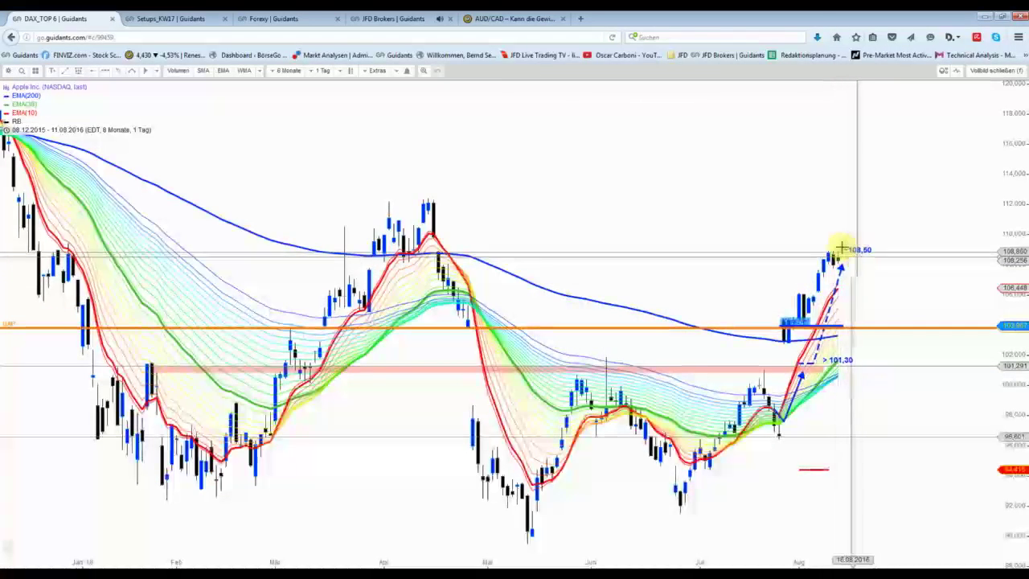
{"action": "scroll", "coordinate": [851, 240], "scroll_direction": "up", "scroll_amount": 3}
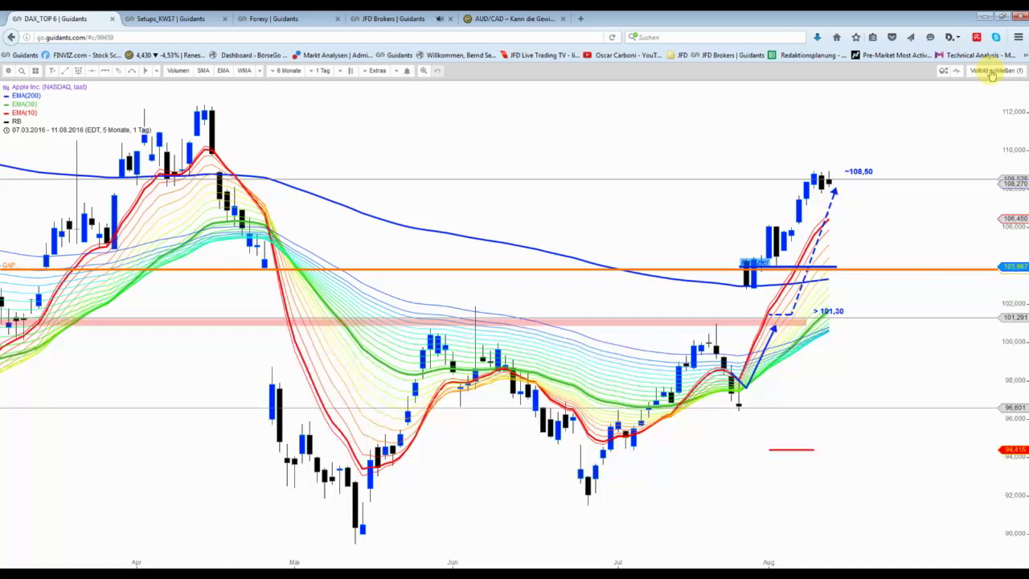
{"action": "left_click", "coordinate": [992, 74]}
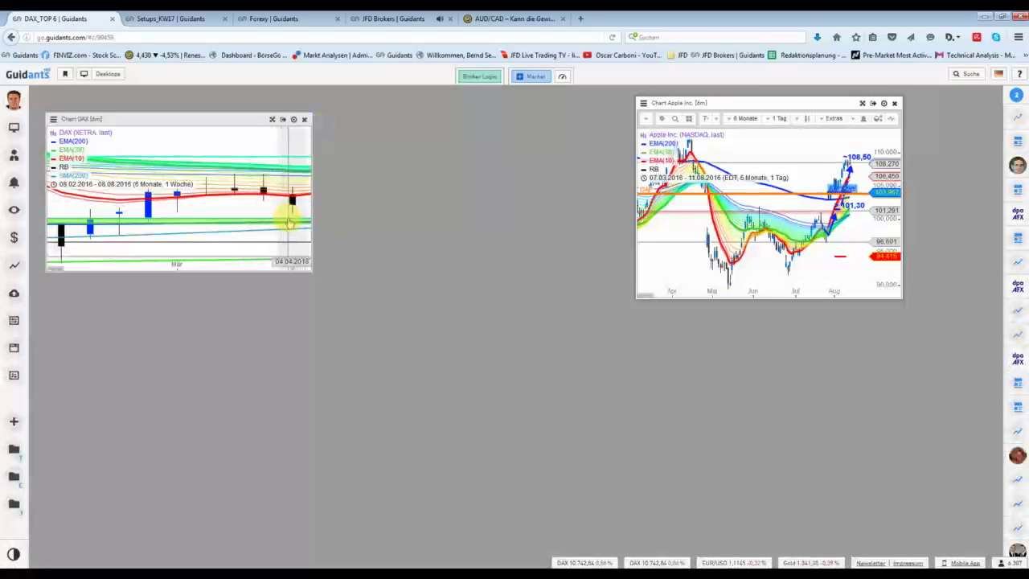
{"action": "left_click", "coordinate": [178, 20]}
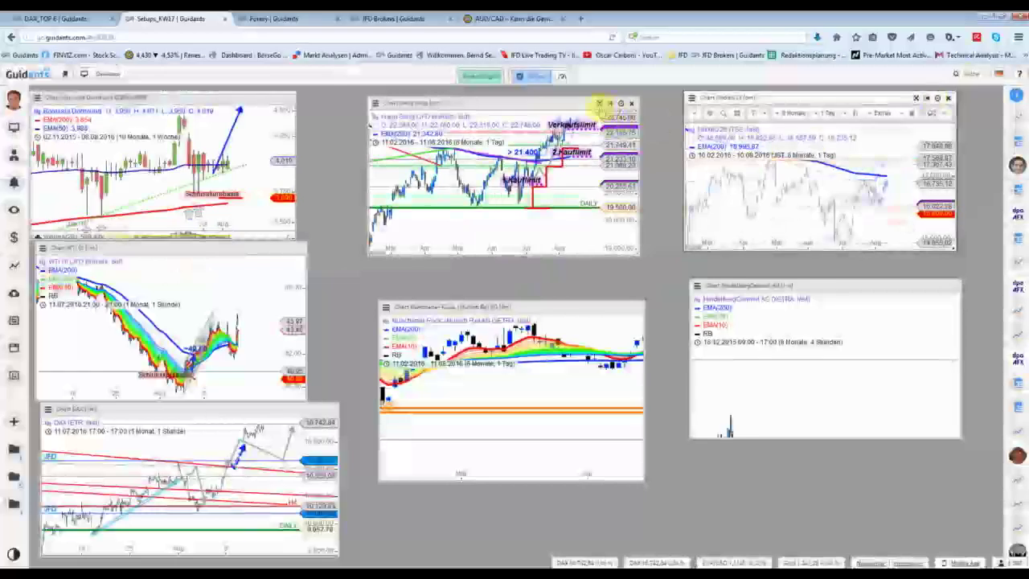
Zoom the full-screen Hang Seng chart to an 8-month range, then switch to Forexy
{"action": "left_click", "coordinate": [601, 104]}
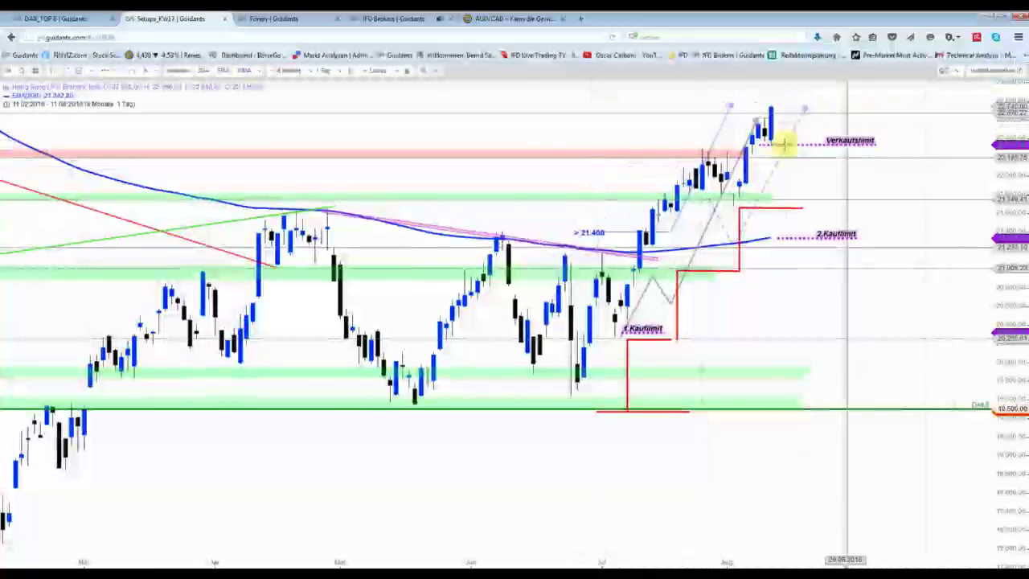
{"action": "scroll", "coordinate": [356, 244], "scroll_direction": "down", "scroll_amount": 3}
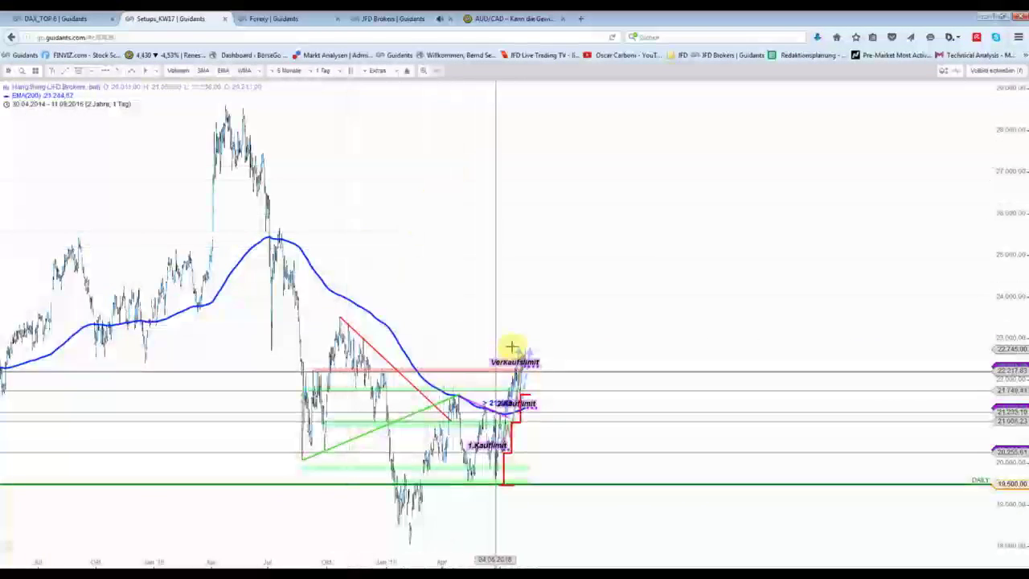
{"action": "scroll", "coordinate": [949, 83], "scroll_direction": "up", "scroll_amount": 3}
{"action": "left_click", "coordinate": [980, 70]}
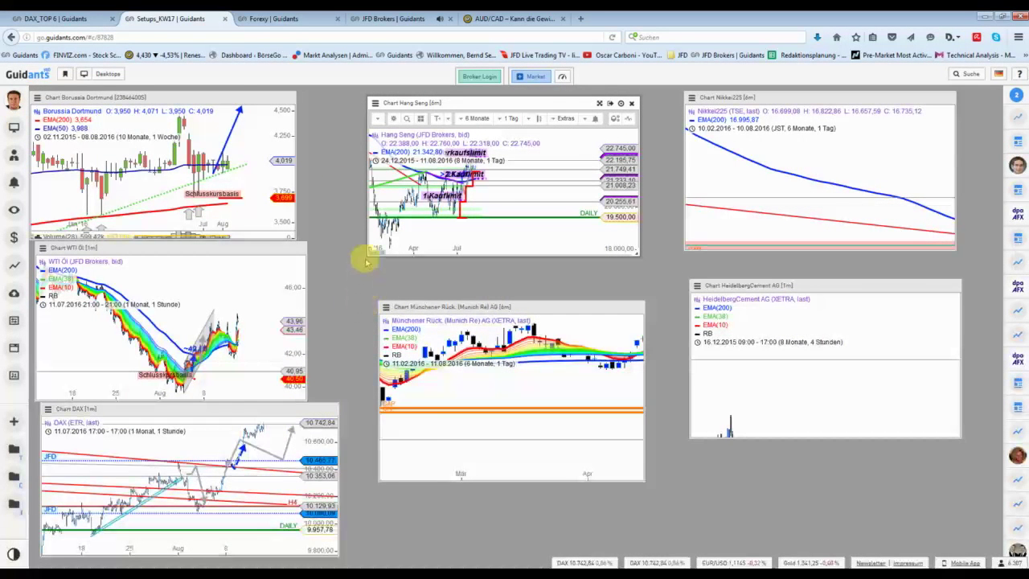
{"action": "left_click", "coordinate": [266, 19]}
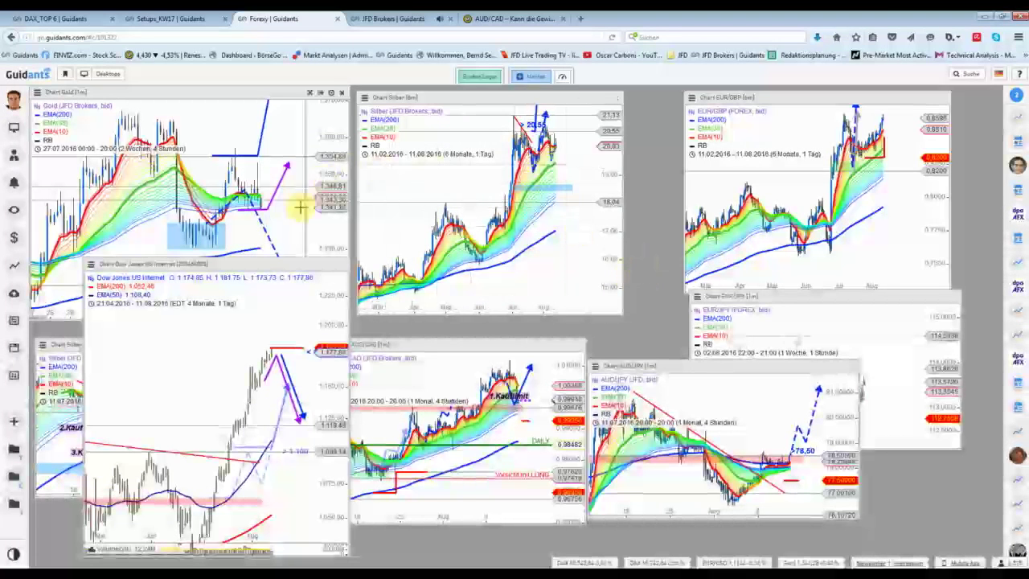
{"action": "mouse_move", "coordinate": [191, 92]}
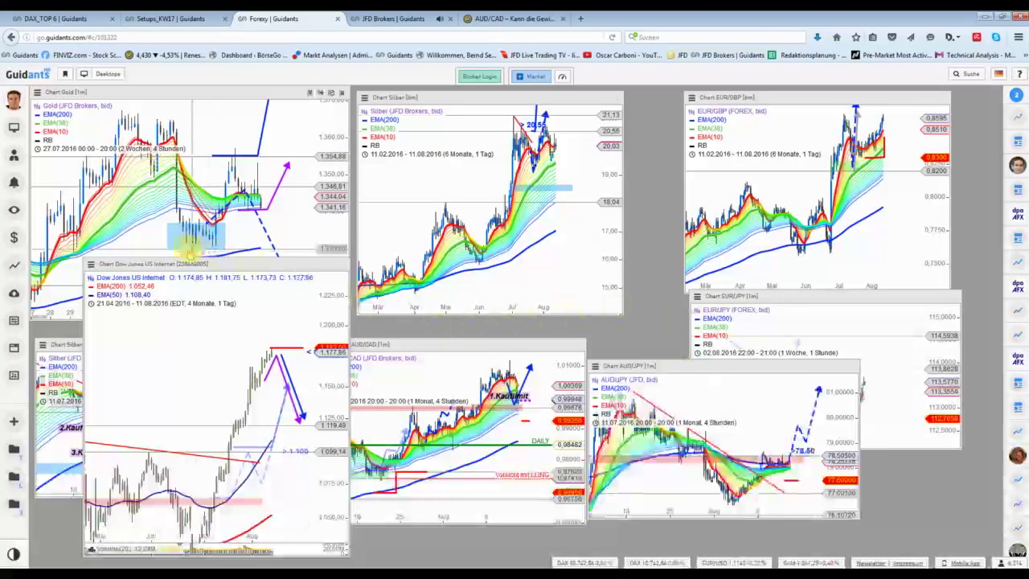
Scroll through the JFD Brokers news stream, then open the AUD/CAD GodmodeTrader article
{"action": "left_click", "coordinate": [378, 19]}
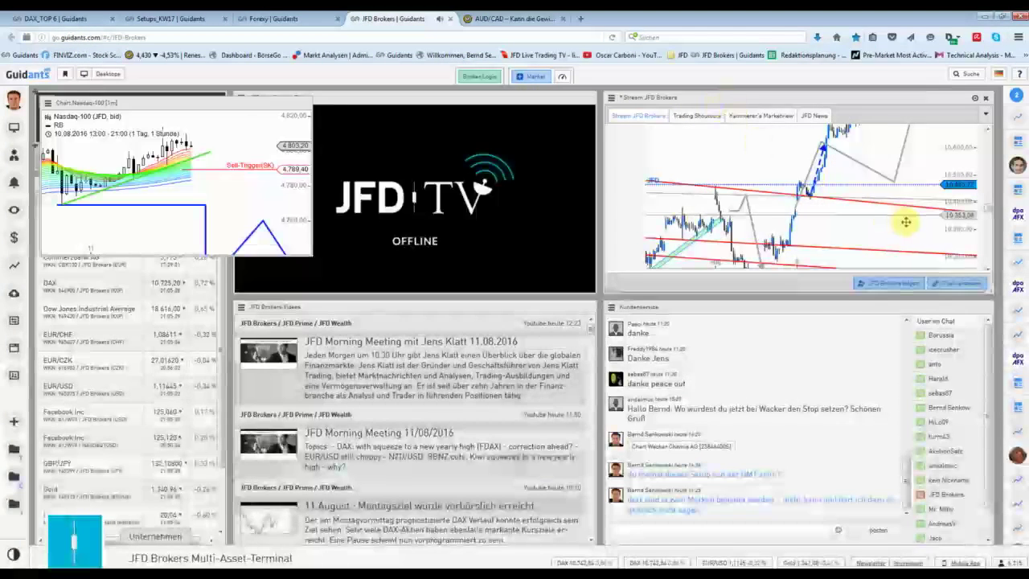
{"action": "scroll", "coordinate": [988, 217], "scroll_direction": "down", "scroll_amount": 5}
{"action": "scroll", "coordinate": [990, 257], "scroll_direction": "down", "scroll_amount": 5}
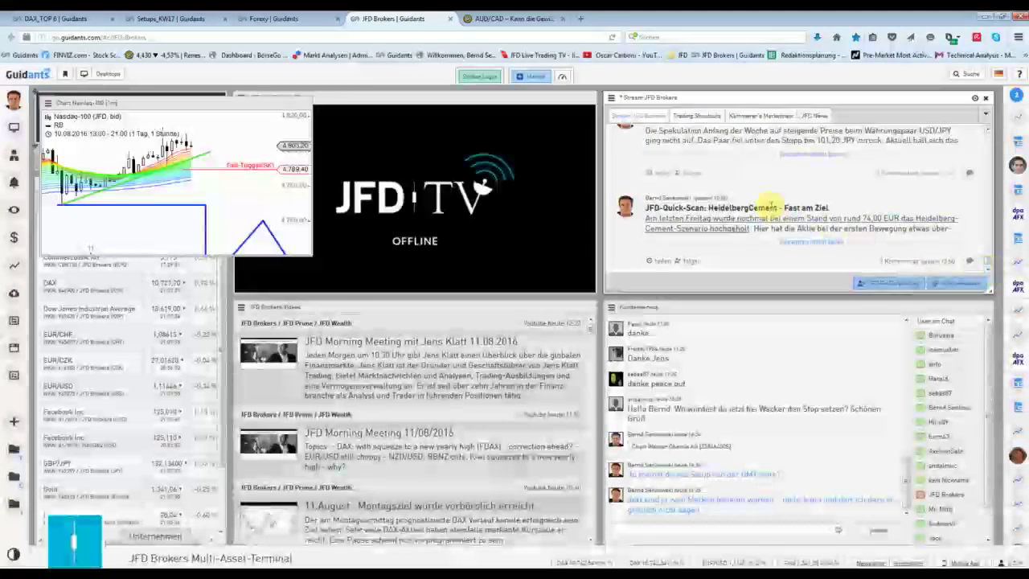
{"action": "scroll", "coordinate": [796, 215], "scroll_direction": "down", "scroll_amount": 3}
{"action": "scroll", "coordinate": [798, 217], "scroll_direction": "down", "scroll_amount": 3}
{"action": "scroll", "coordinate": [800, 219], "scroll_direction": "down", "scroll_amount": 3}
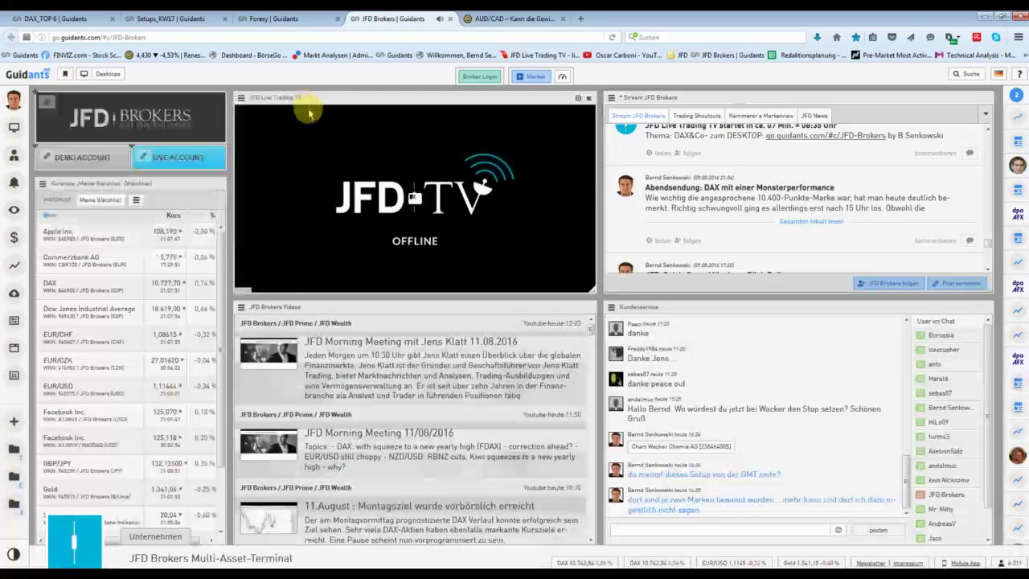
{"action": "scroll", "coordinate": [830, 233], "scroll_direction": "down", "scroll_amount": 2}
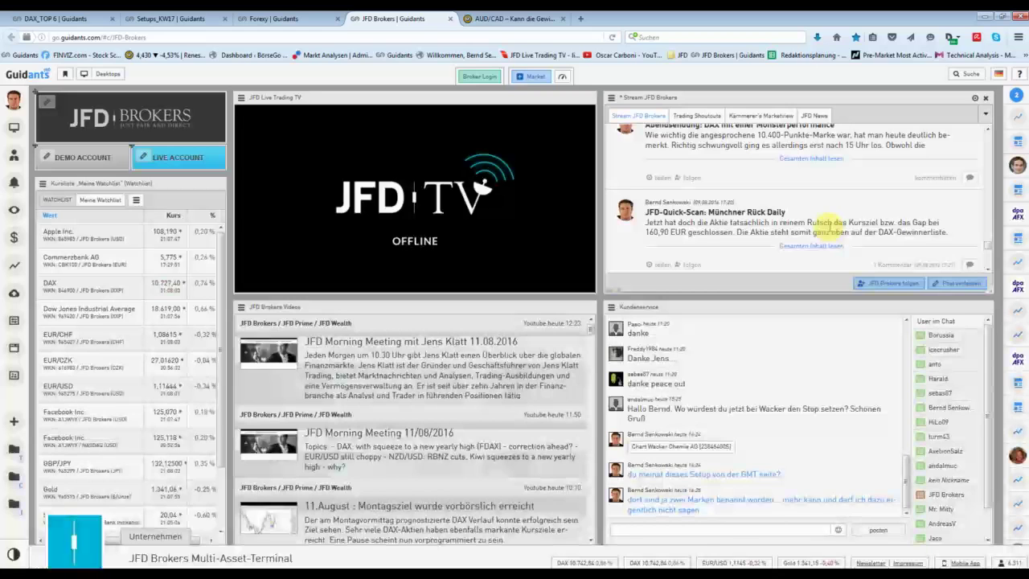
{"action": "scroll", "coordinate": [820, 217], "scroll_direction": "down", "scroll_amount": 2}
{"action": "scroll", "coordinate": [818, 225], "scroll_direction": "down", "scroll_amount": 3}
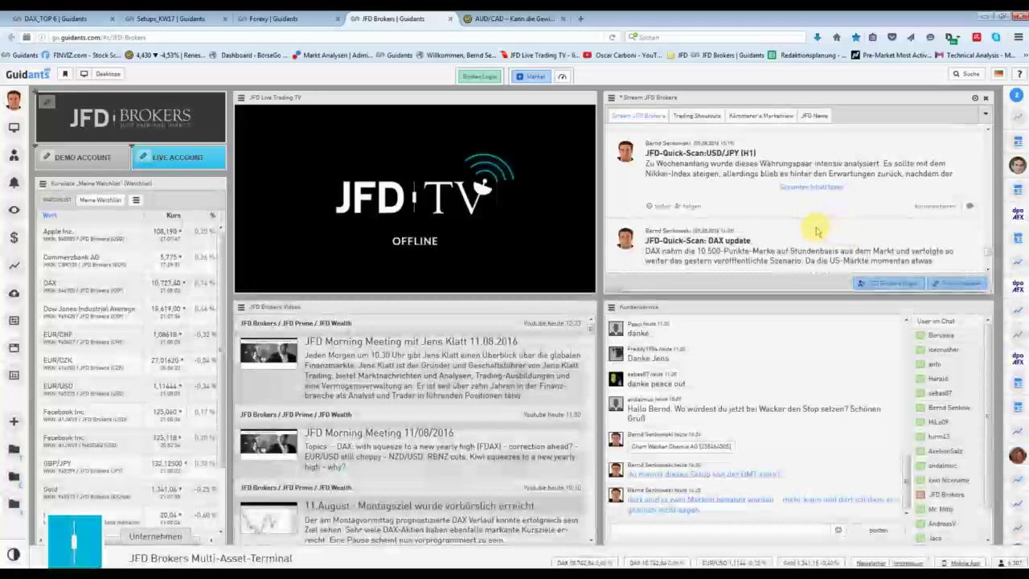
{"action": "scroll", "coordinate": [728, 191], "scroll_direction": "down", "scroll_amount": 3}
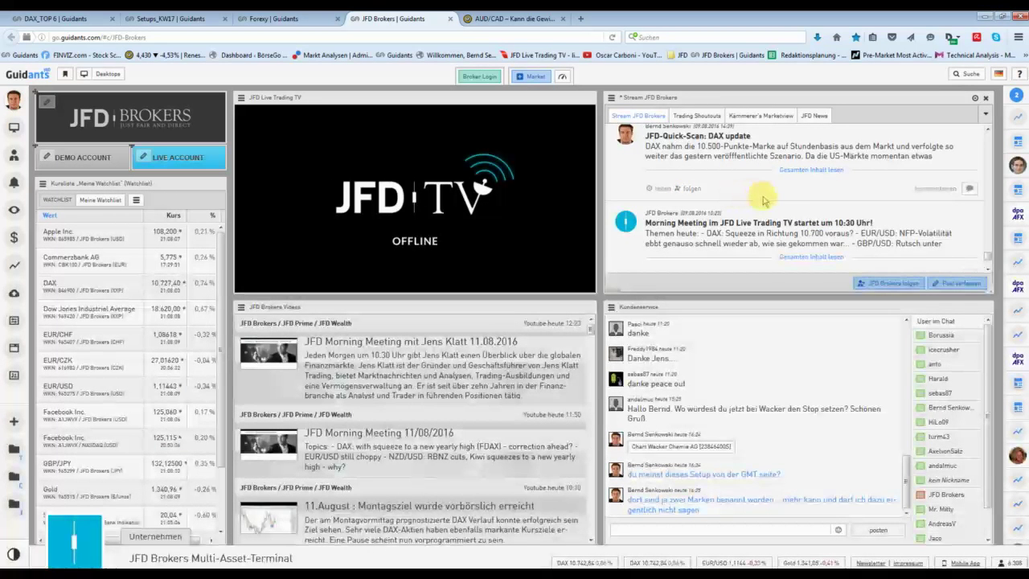
{"action": "scroll", "coordinate": [766, 191], "scroll_direction": "up", "scroll_amount": 2}
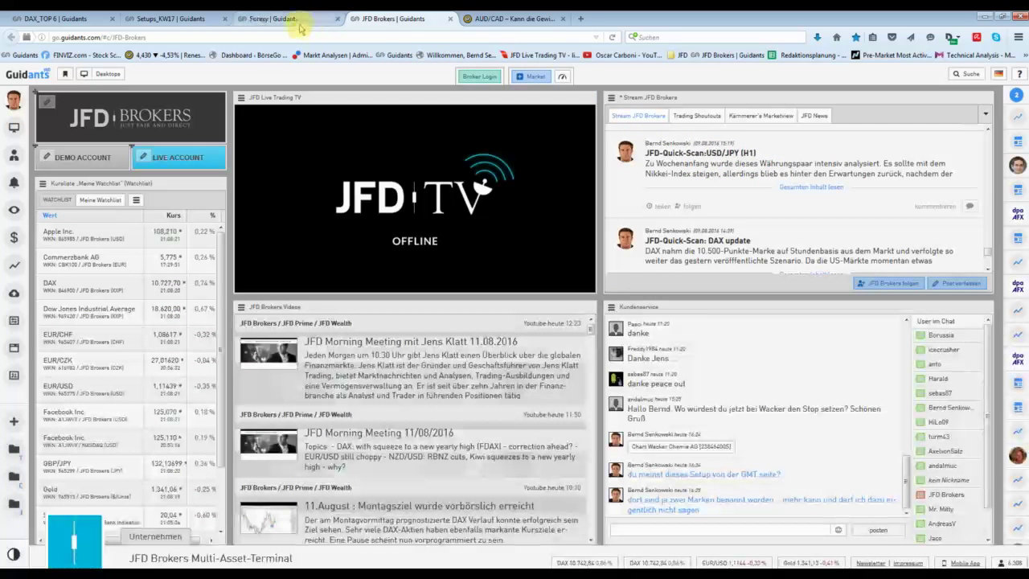
{"action": "left_click", "coordinate": [485, 25]}
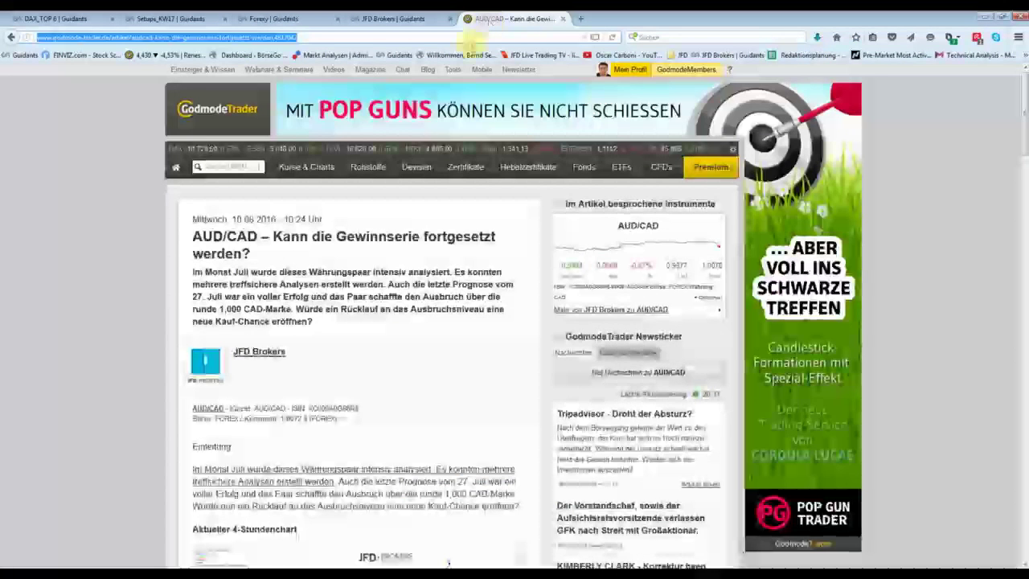
Enlarge the article's AUD/CAD 4-hour chart, close it, and go back to JFD Brokers
{"action": "scroll", "coordinate": [368, 184], "scroll_direction": "down", "scroll_amount": 5}
{"action": "scroll", "coordinate": [386, 217], "scroll_direction": "up", "scroll_amount": 3}
{"action": "scroll", "coordinate": [410, 256], "scroll_direction": "down", "scroll_amount": 4}
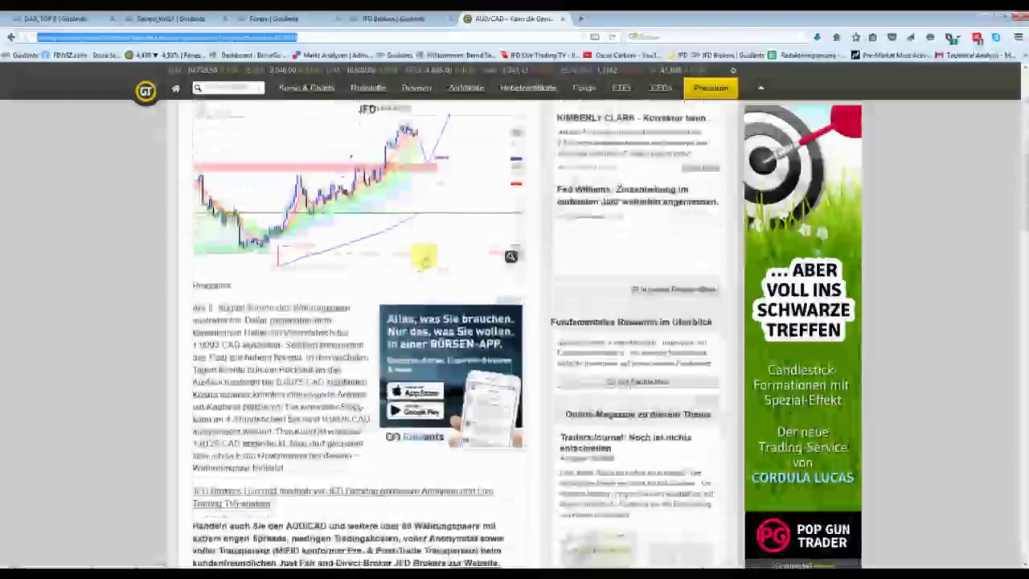
{"action": "left_click", "coordinate": [413, 197]}
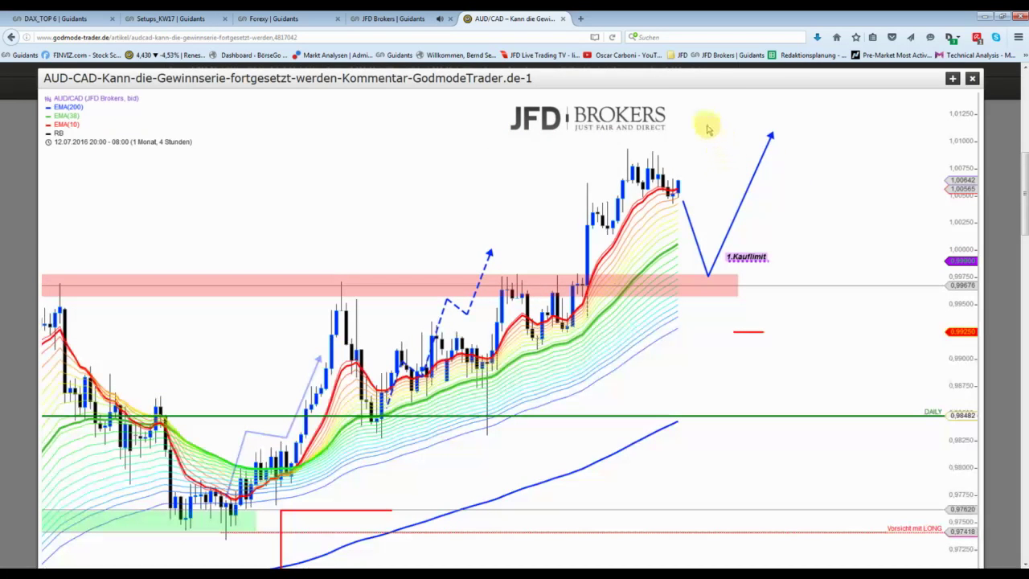
{"action": "left_click", "coordinate": [972, 78]}
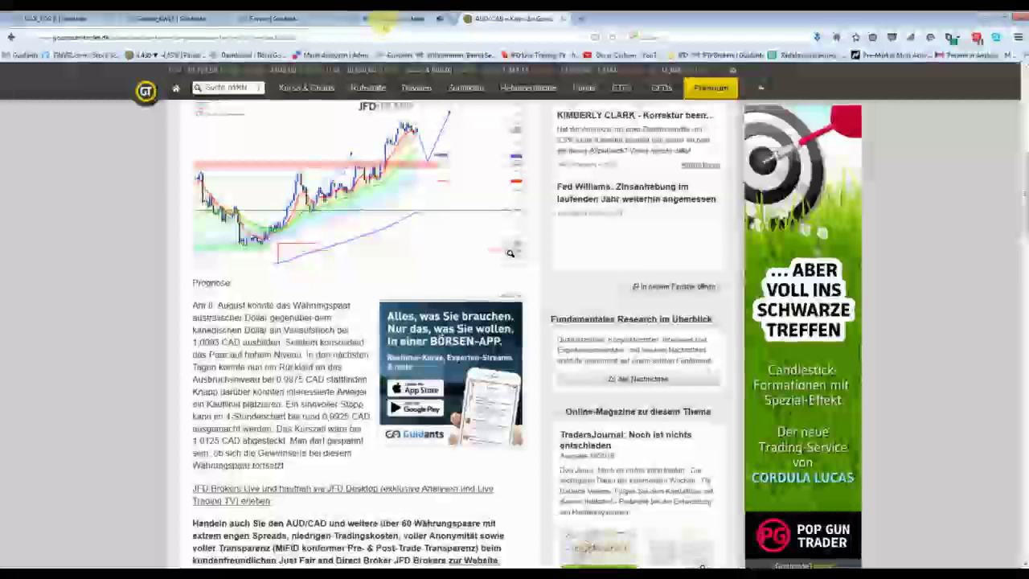
{"action": "left_click", "coordinate": [384, 17]}
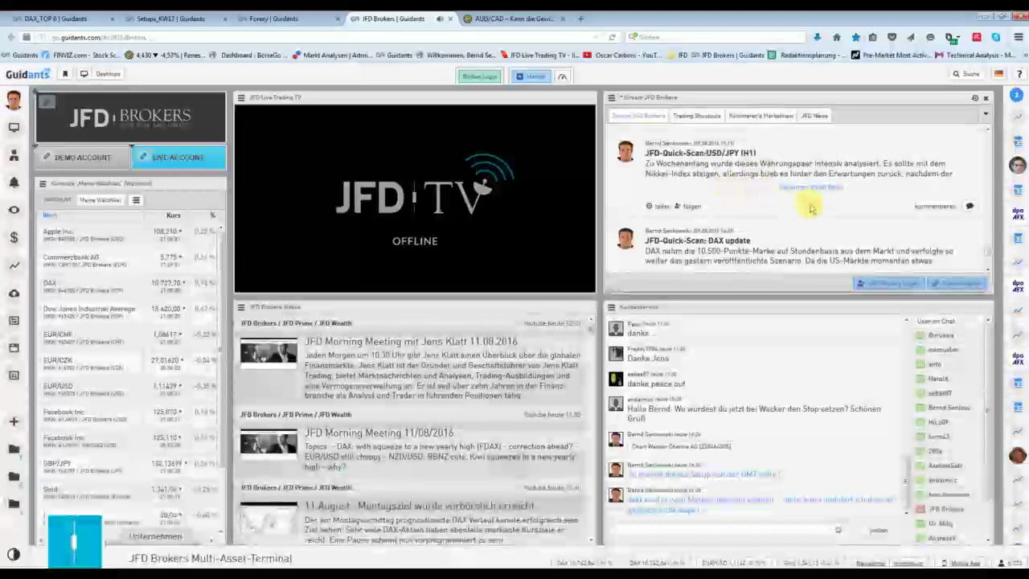
On Forexy, maximize the AUD/CAD 4-hour chart and zoom in on recent weeks
{"action": "left_click", "coordinate": [278, 18]}
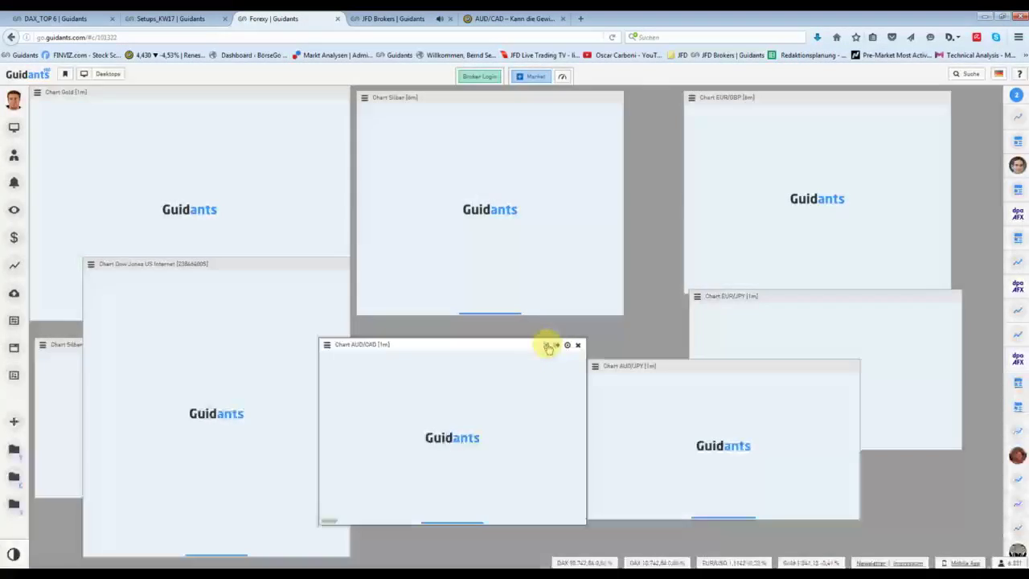
{"action": "left_click", "coordinate": [564, 345]}
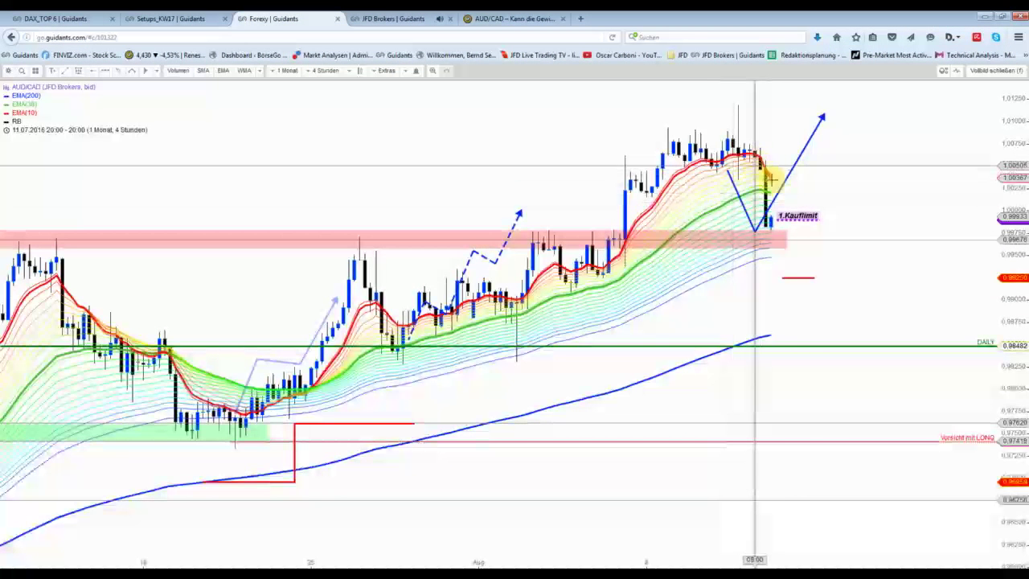
{"action": "scroll", "coordinate": [791, 232], "scroll_direction": "up", "scroll_amount": 1}
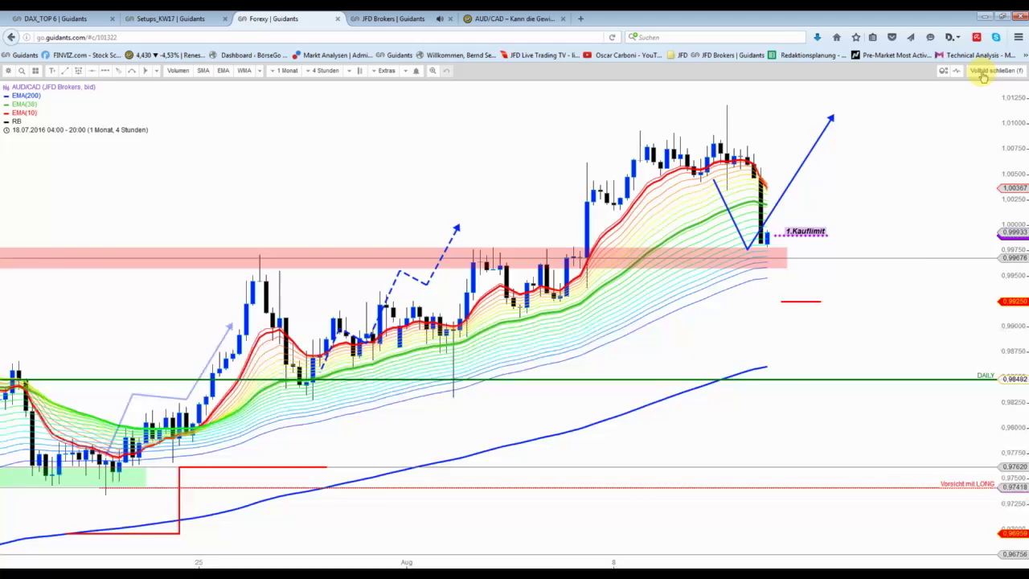
Exit the AUD/CAD view, bring Silber forward, check Setups_KW17, then maximize the Gold 4-hour chart
{"action": "left_click", "coordinate": [982, 76]}
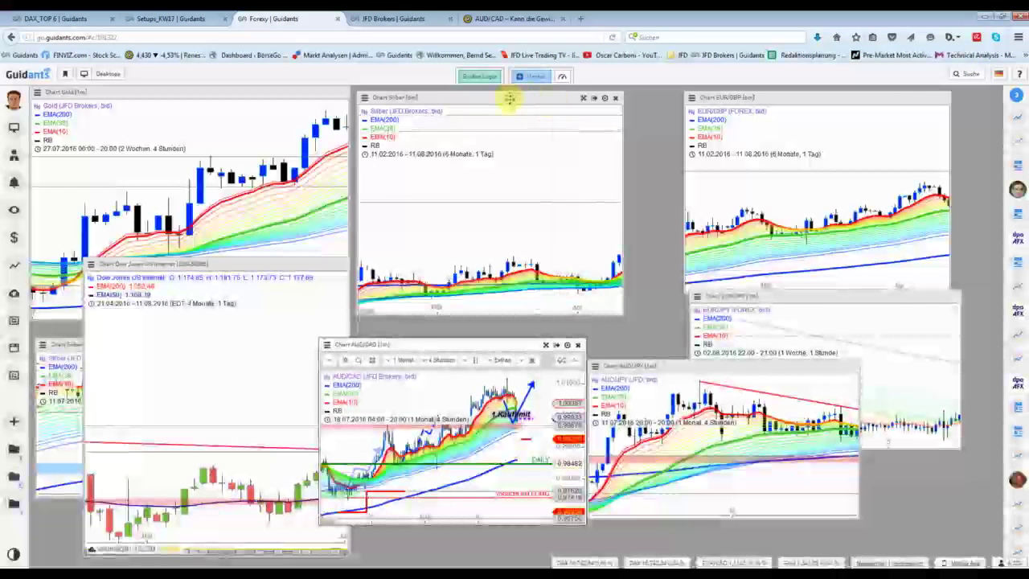
{"action": "left_click_drag", "start_coordinate": [509, 98], "coordinate": [524, 104]}
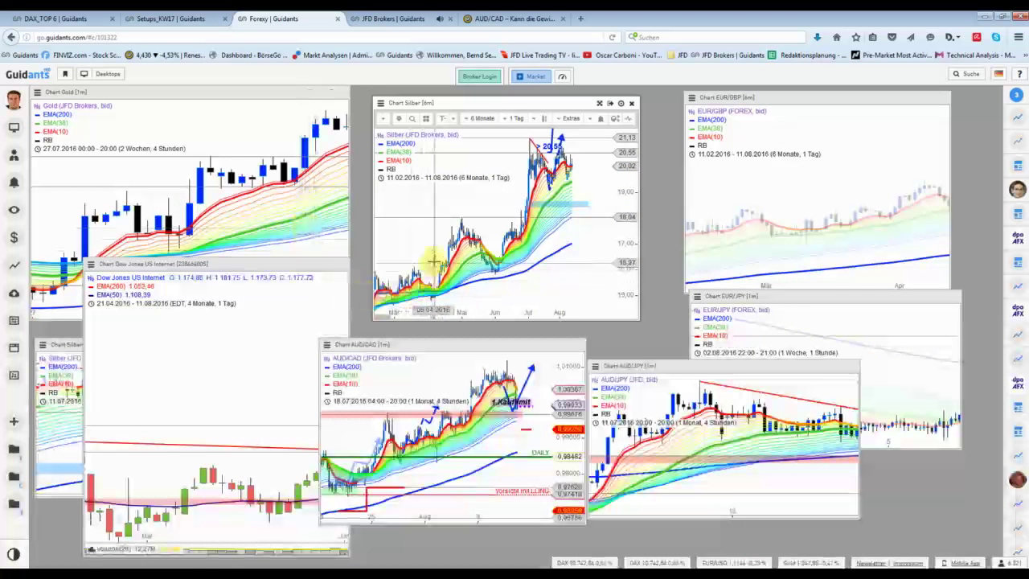
{"action": "left_click", "coordinate": [171, 18]}
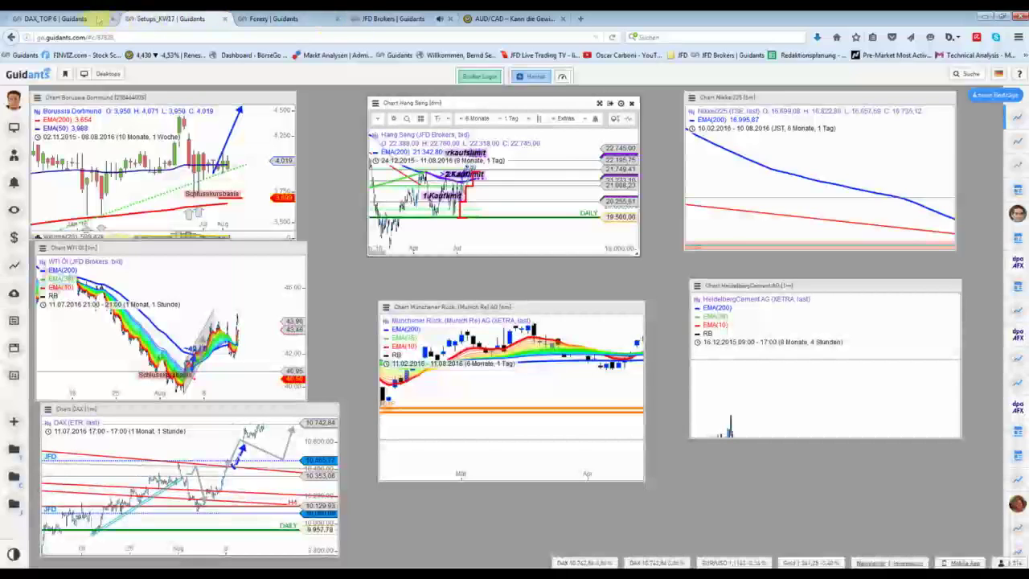
{"action": "left_click", "coordinate": [291, 23]}
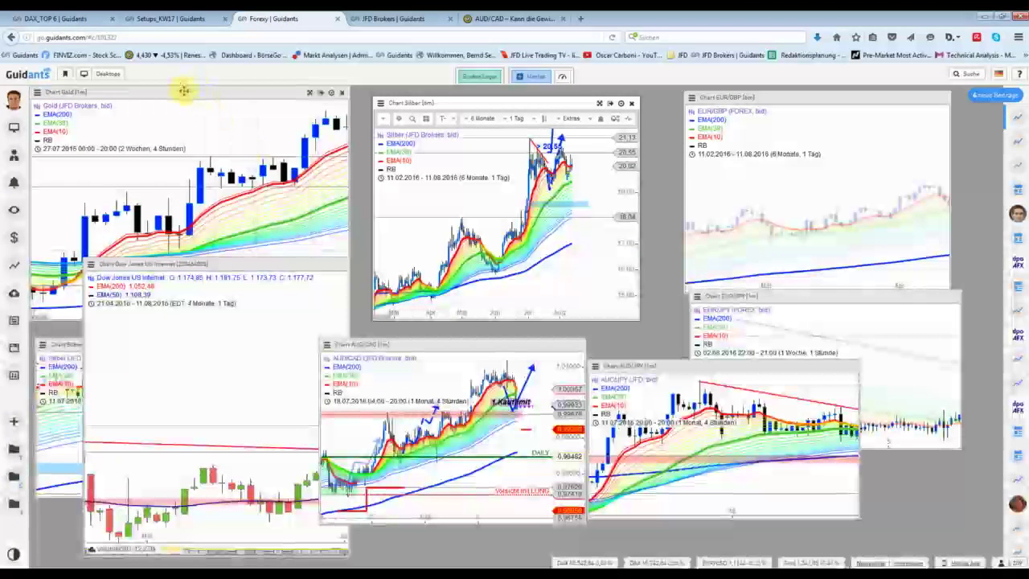
{"action": "left_click", "coordinate": [310, 92]}
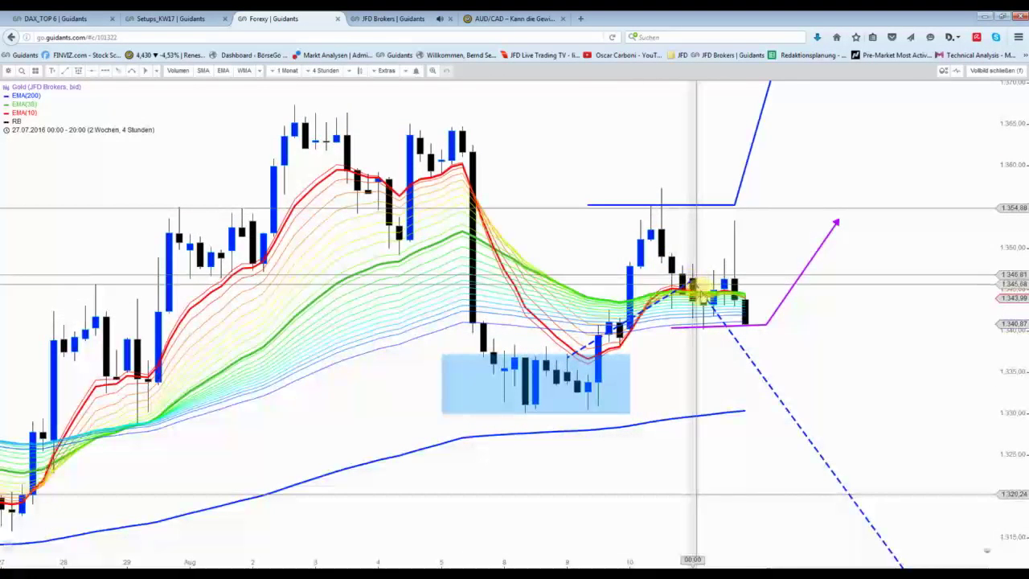
Select the path drawing and move the blue dashed path's corner onto the candle top
{"action": "left_click", "coordinate": [701, 295]}
{"action": "left_click", "coordinate": [733, 339]}
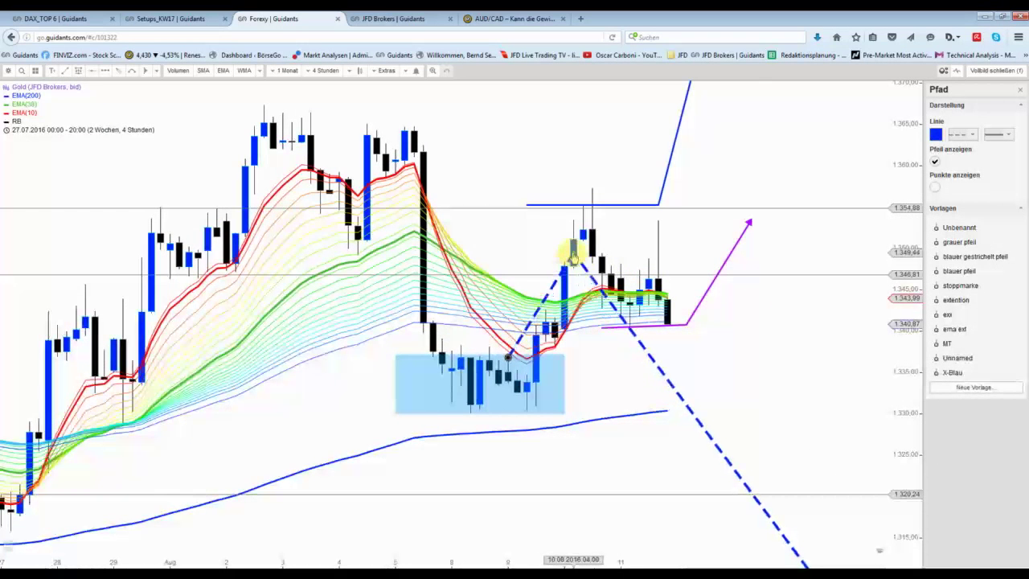
{"action": "mouse_move", "coordinate": [620, 283]}
{"action": "left_mouse_down"}
{"action": "mouse_move", "coordinate": [577, 243]}
{"action": "mouse_move", "coordinate": [629, 281]}
{"action": "left_mouse_up"}
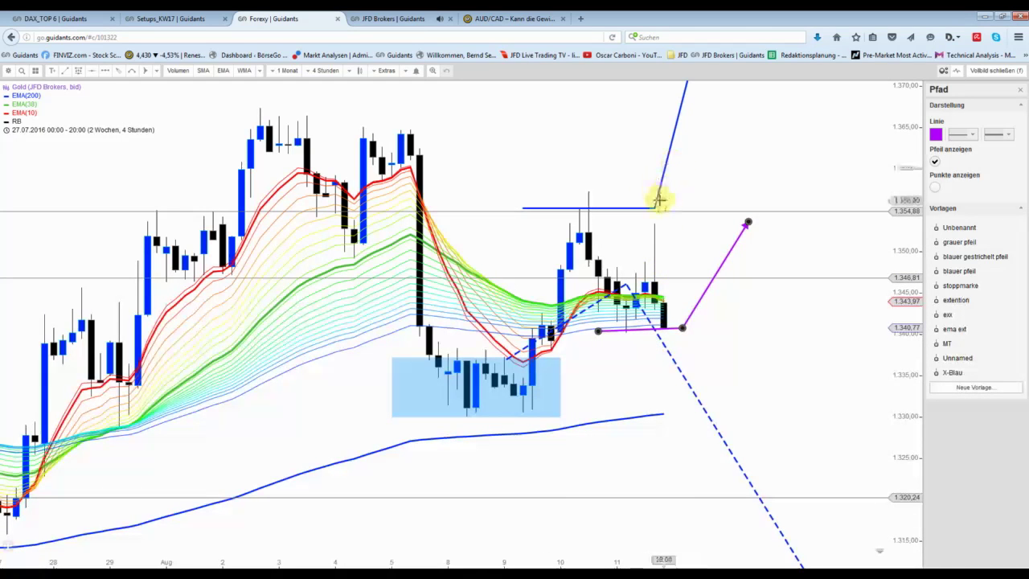
Set the purple path's arrow tip near 1,354.88, shift its lower corner right, and zoom out
{"action": "mouse_move", "coordinate": [747, 222]}
{"action": "left_mouse_down"}
{"action": "mouse_move", "coordinate": [734, 232]}
{"action": "mouse_move", "coordinate": [738, 219]}
{"action": "left_mouse_up"}
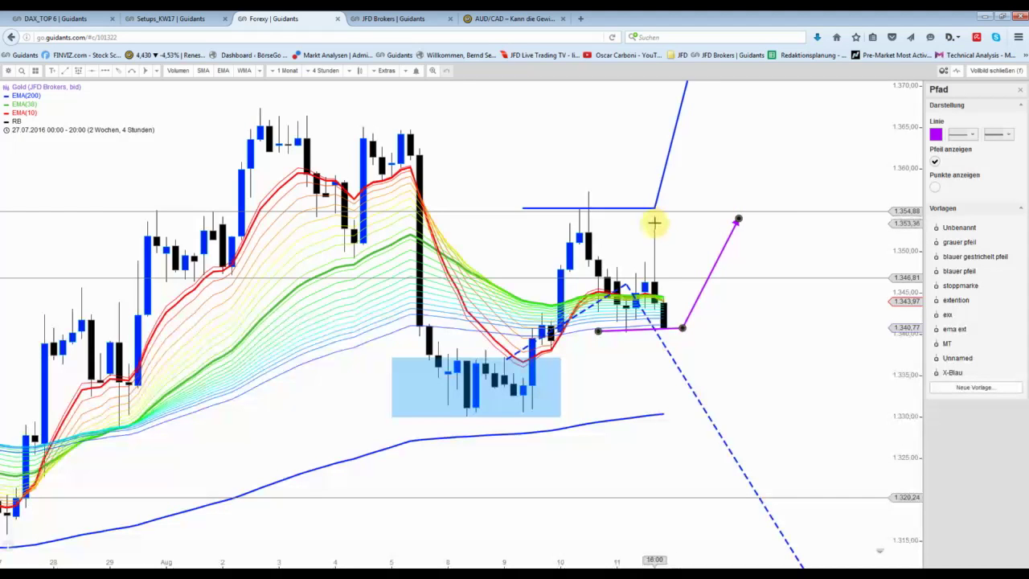
{"action": "left_click", "coordinate": [741, 220]}
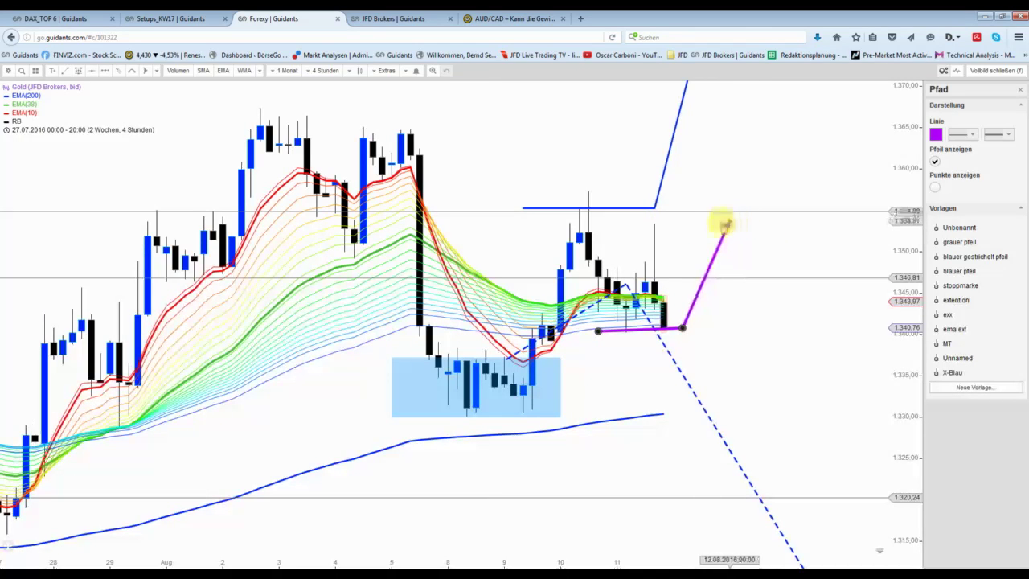
{"action": "left_click_drag", "start_coordinate": [726, 226], "coordinate": [729, 223]}
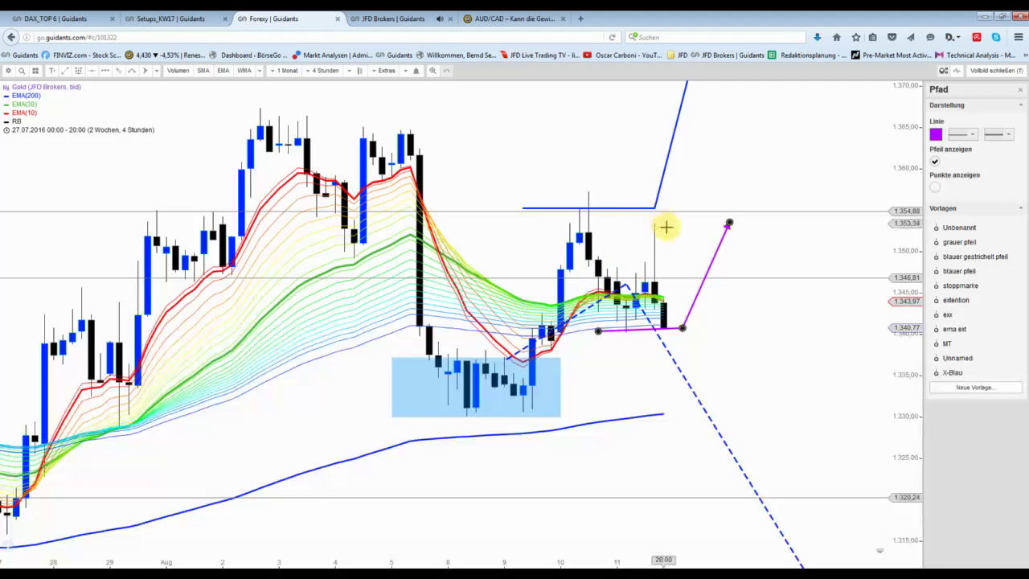
{"action": "left_click", "coordinate": [681, 322]}
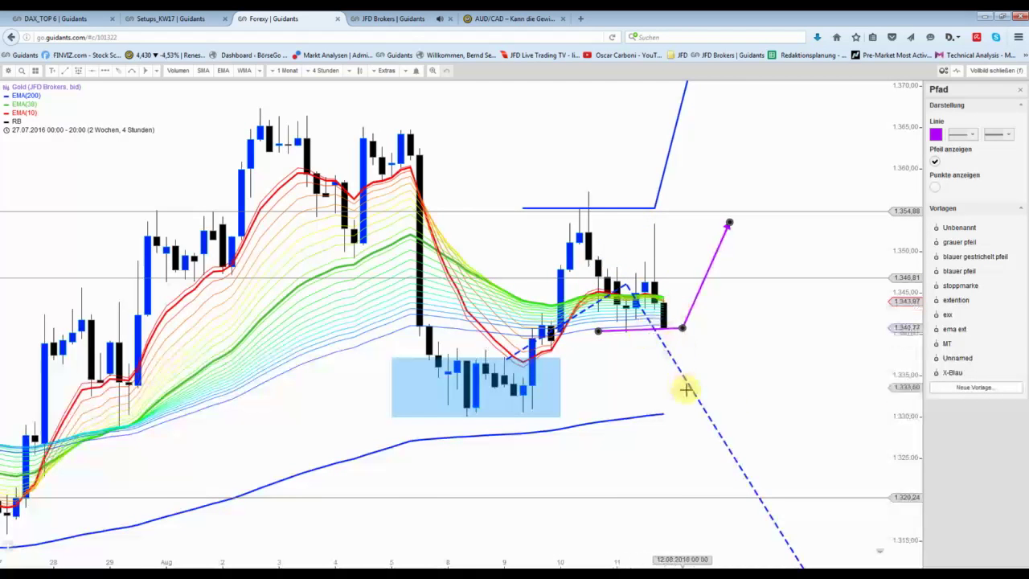
{"action": "scroll", "coordinate": [751, 361], "scroll_direction": "down", "scroll_amount": 2}
{"action": "scroll", "coordinate": [771, 361], "scroll_direction": "down", "scroll_amount": 2}
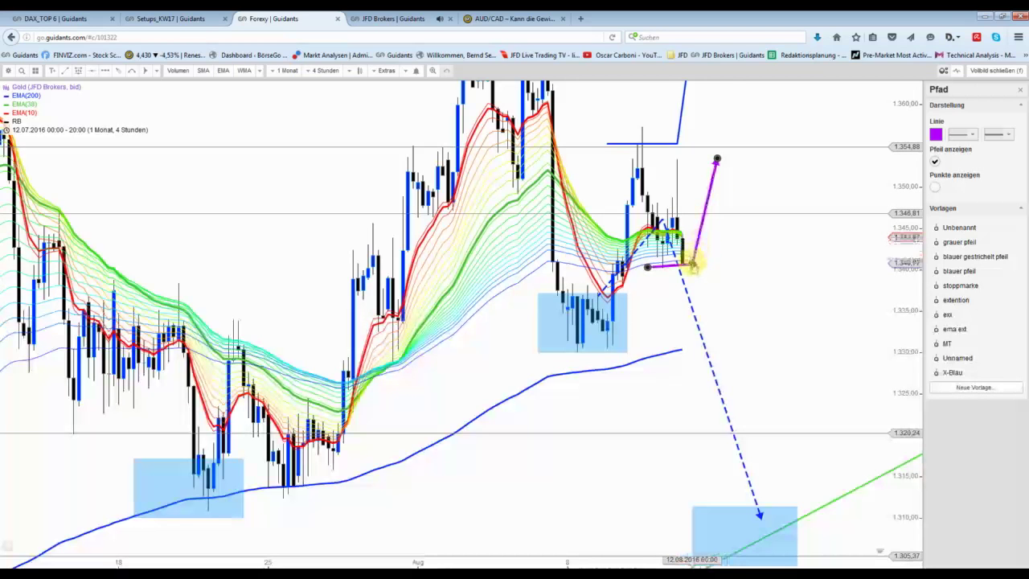
{"action": "left_click_drag", "start_coordinate": [692, 273], "coordinate": [692, 267]}
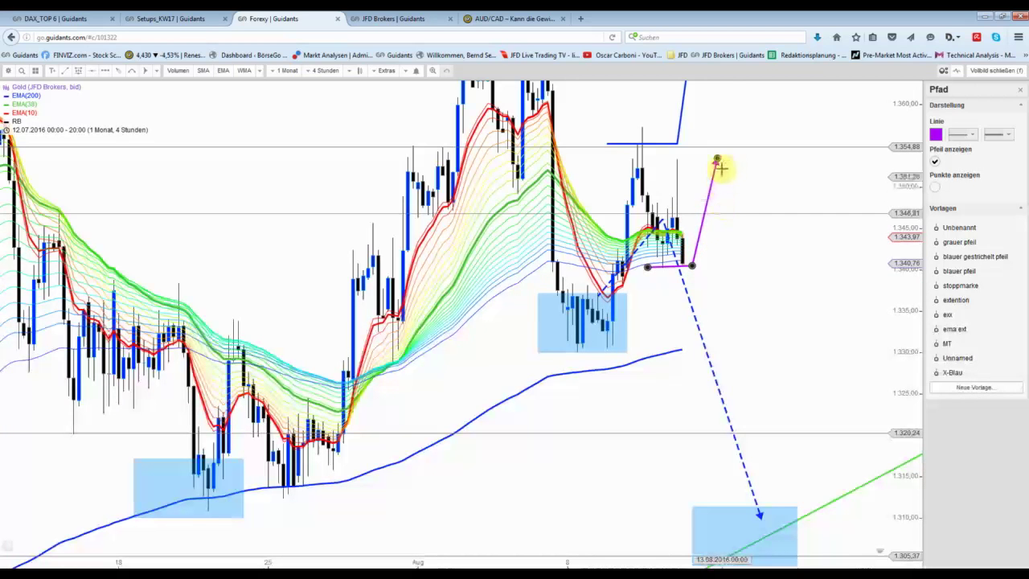
{"action": "left_click_drag", "start_coordinate": [892, 153], "coordinate": [659, 212]}
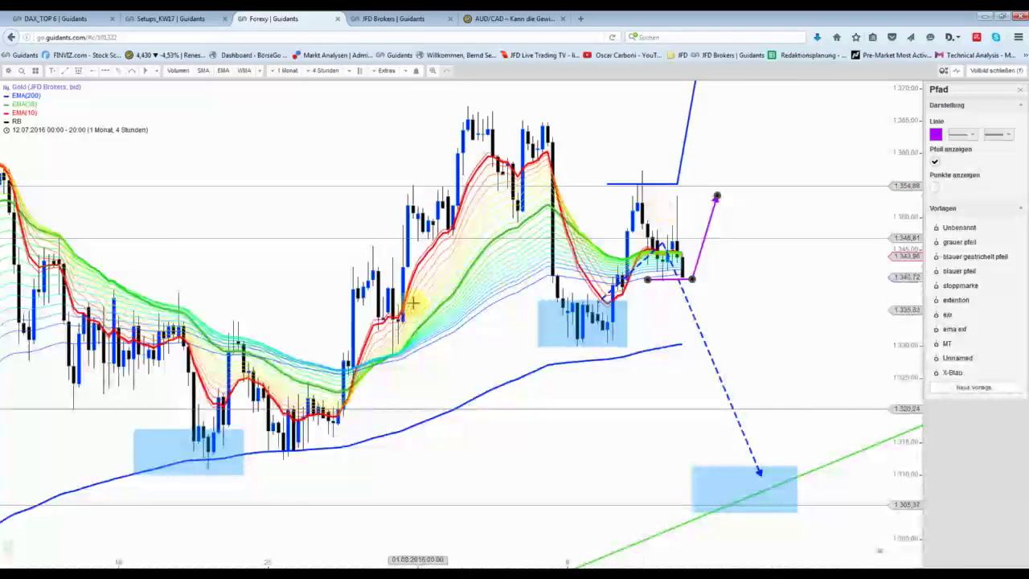
{"action": "scroll", "coordinate": [604, 302], "scroll_direction": "down", "scroll_amount": 2}
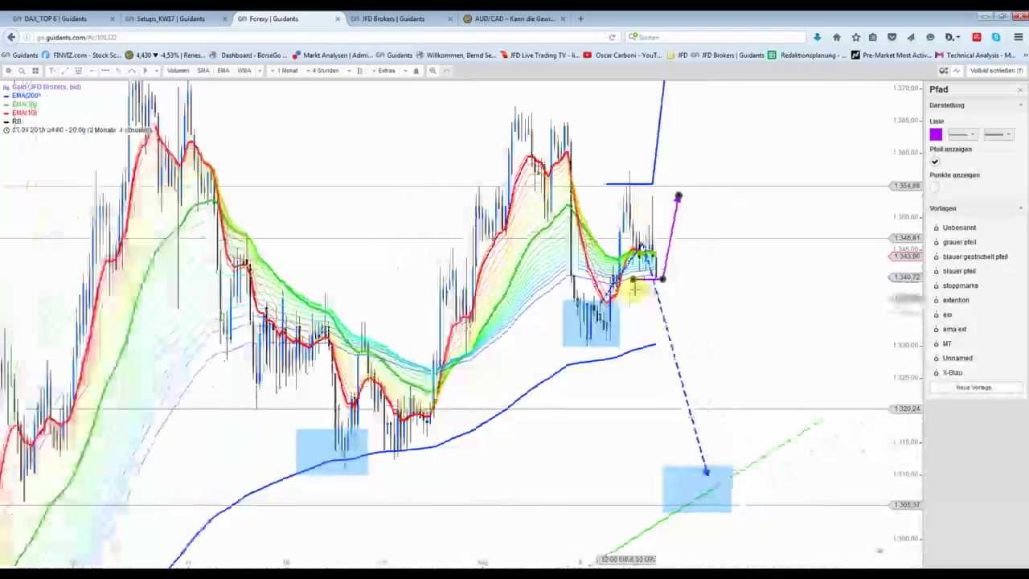
Go via JFD Brokers and Forexy to Setups_KW17 and view HeidelbergCement full-screen
{"action": "left_click", "coordinate": [399, 19]}
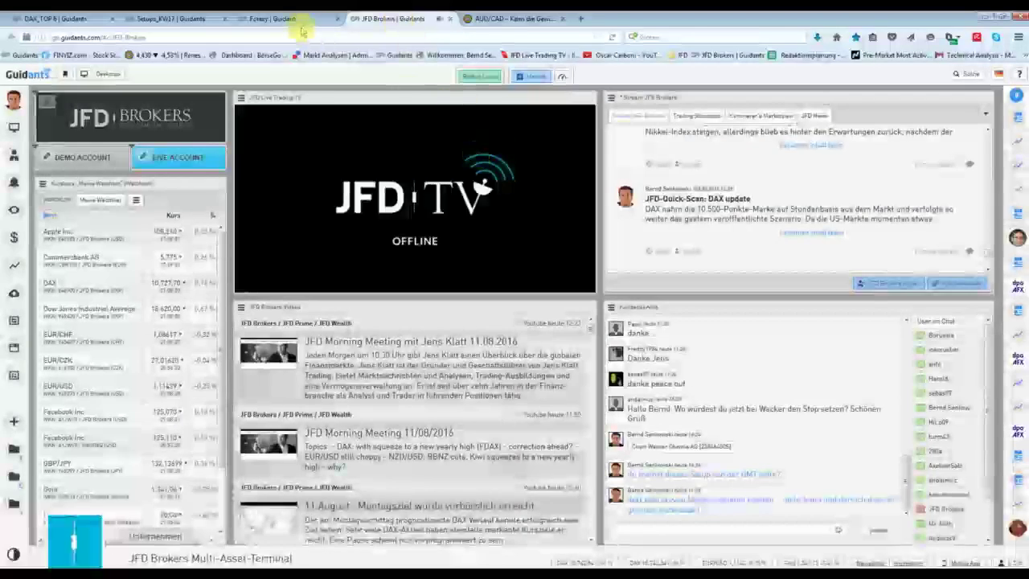
{"action": "left_click", "coordinate": [273, 18]}
{"action": "left_click", "coordinate": [177, 19]}
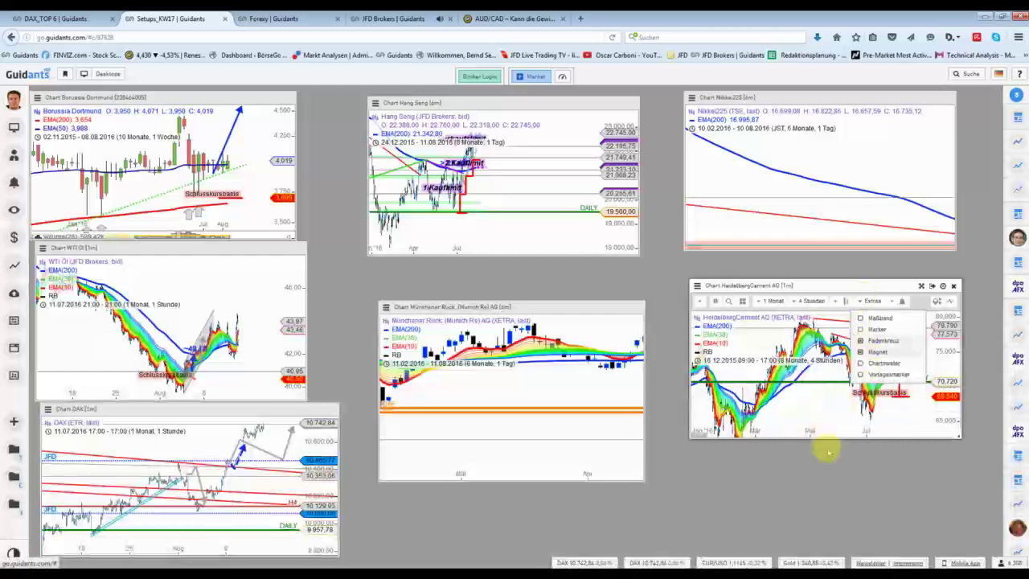
{"action": "left_click", "coordinate": [922, 287]}
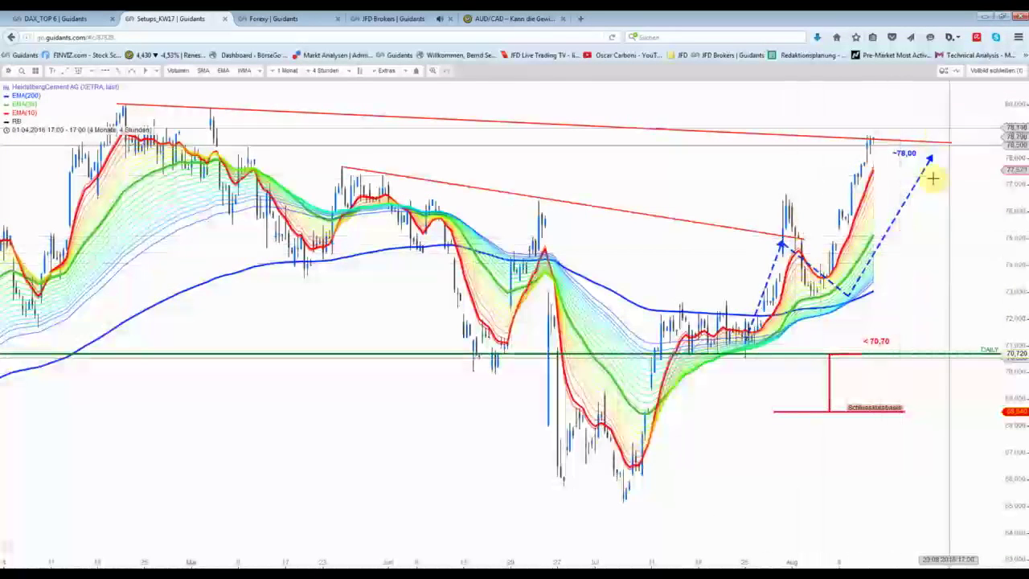
Close HeidelbergCement, view Nikkei225 full-screen, close it, and return to the Forexy desktop
{"action": "left_click", "coordinate": [988, 76]}
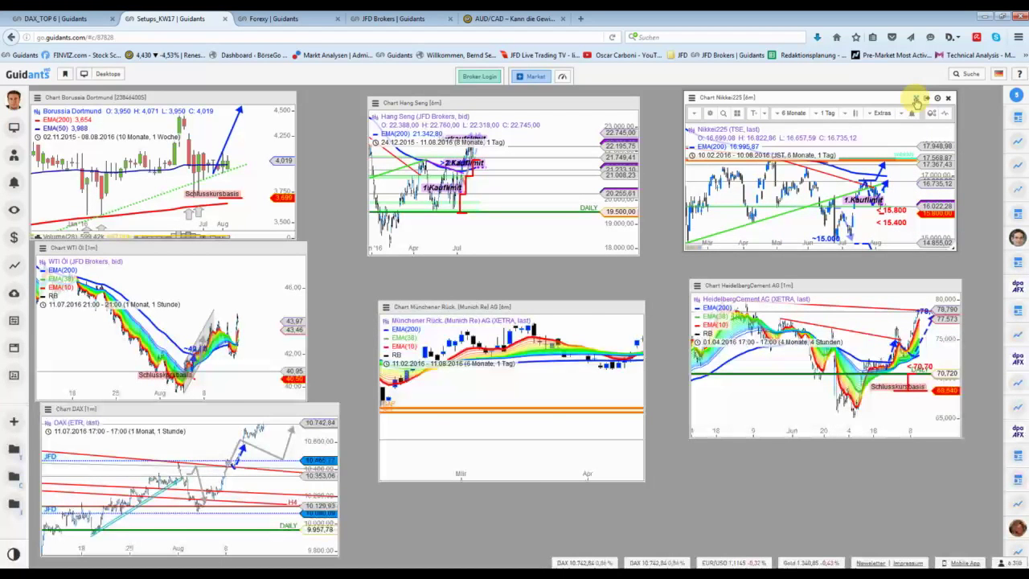
{"action": "left_click", "coordinate": [916, 99]}
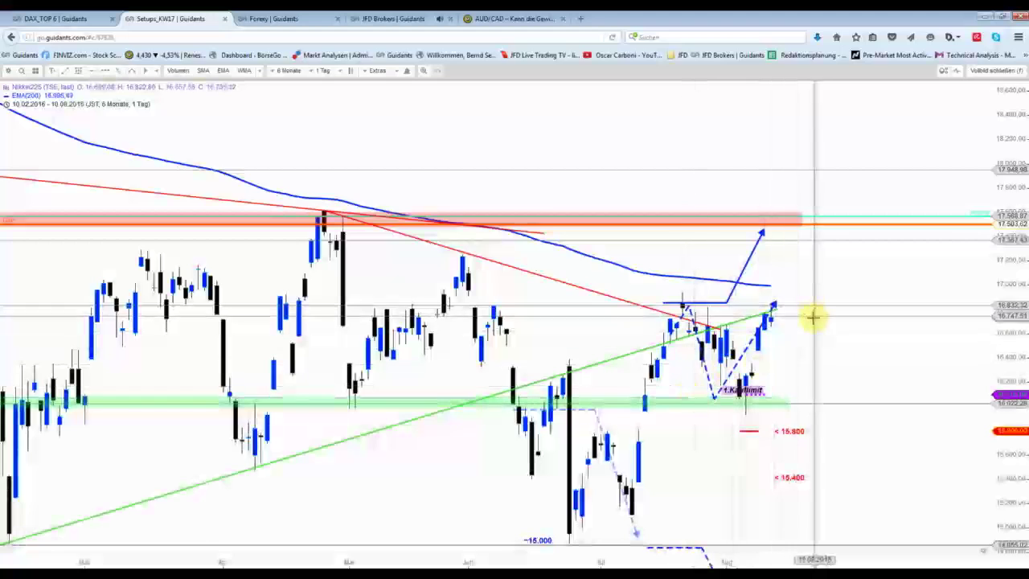
{"action": "left_click", "coordinate": [994, 70]}
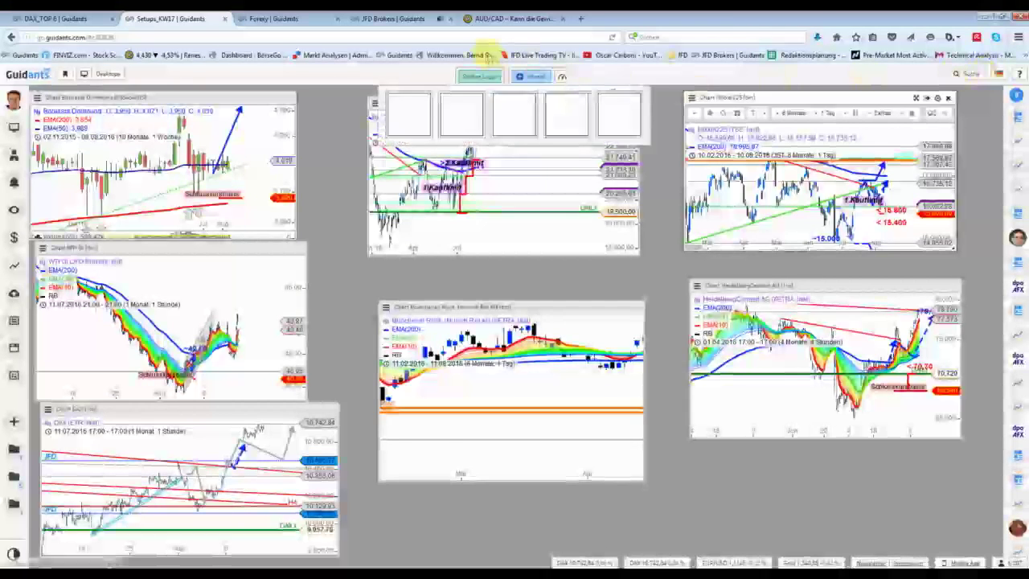
{"action": "left_click", "coordinate": [283, 19]}
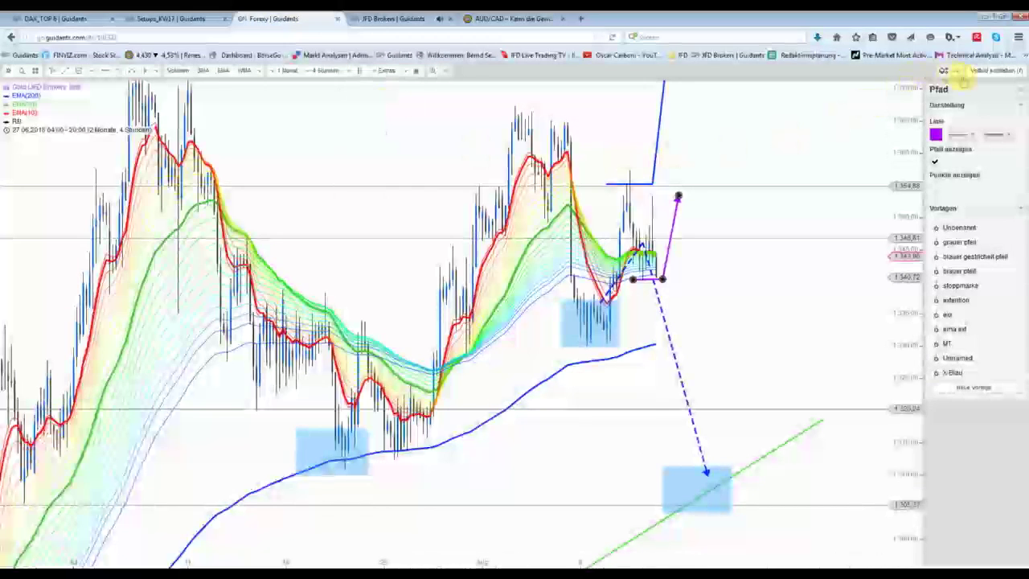
Close the full-screen Gold chart and briefly view AUD/CAD full-screen
{"action": "left_click", "coordinate": [982, 72]}
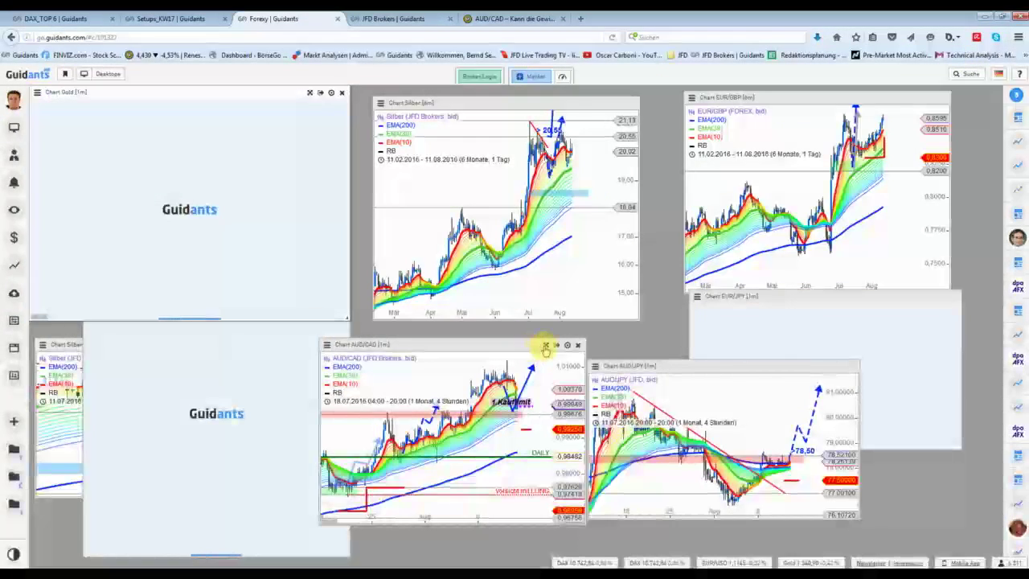
{"action": "double_click", "coordinate": [542, 345]}
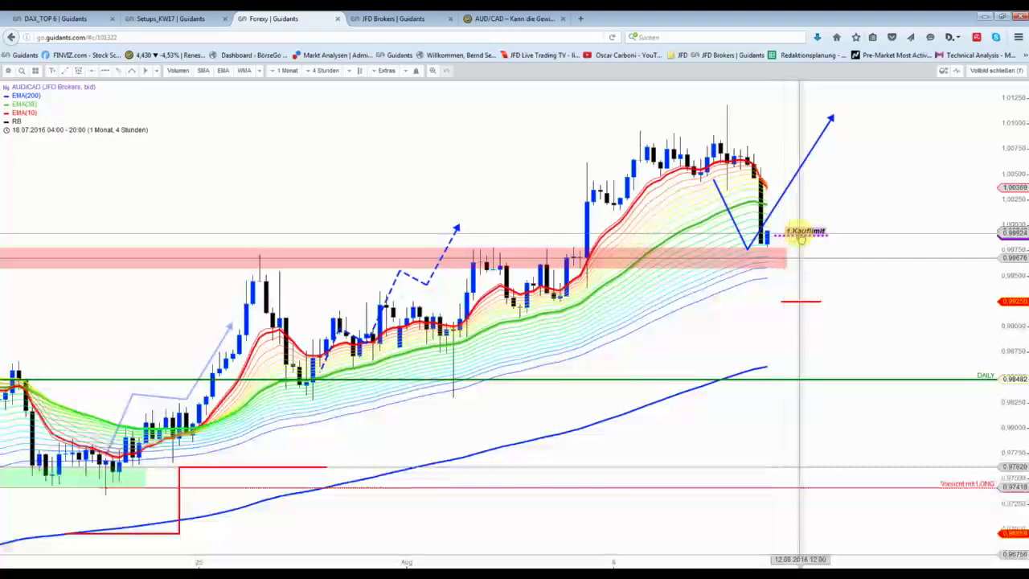
{"action": "left_click", "coordinate": [987, 72]}
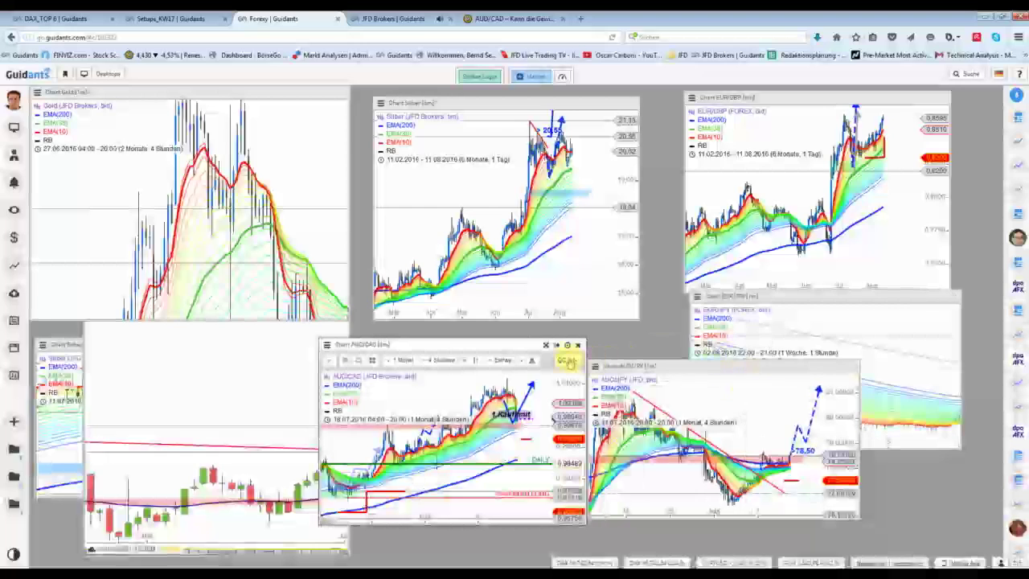
Show AUD/JPY full-screen, zoomed out to about one month of 4-hour candles around 78.50
{"action": "left_click", "coordinate": [820, 368]}
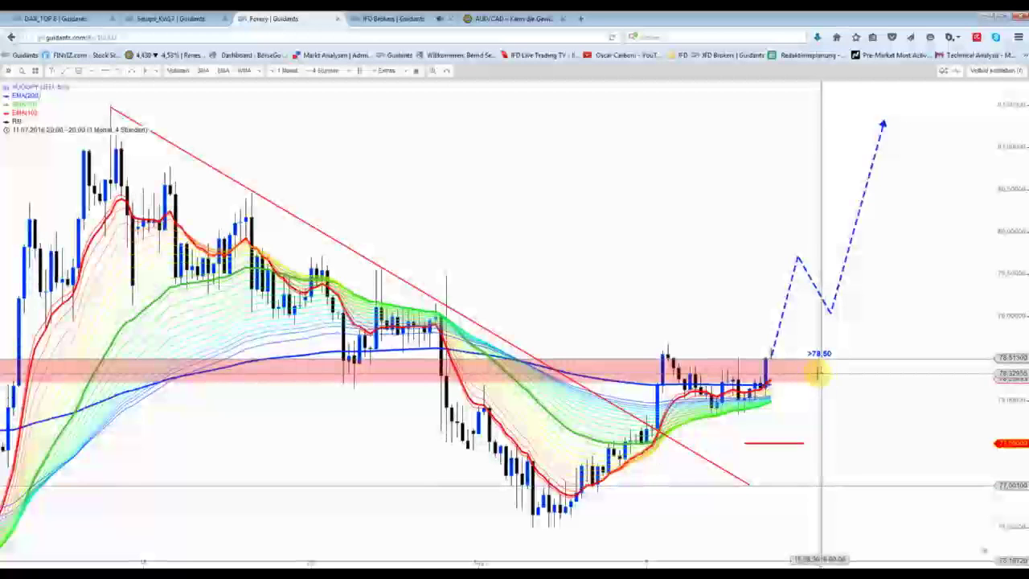
{"action": "scroll", "coordinate": [790, 371], "scroll_direction": "up", "scroll_amount": 2}
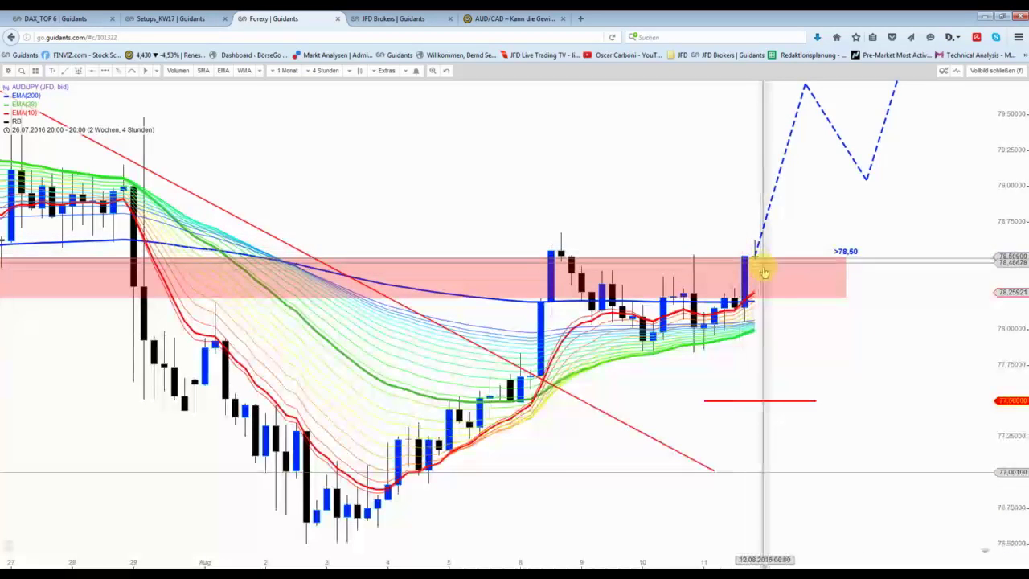
{"action": "scroll", "coordinate": [664, 258], "scroll_direction": "down", "scroll_amount": 1}
{"action": "scroll", "coordinate": [663, 258], "scroll_direction": "down", "scroll_amount": 1}
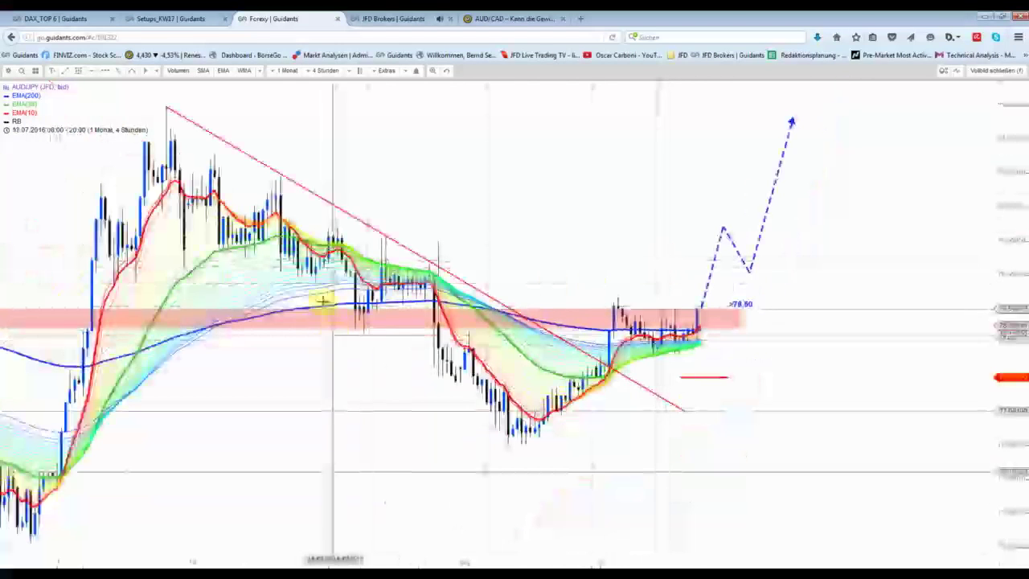
{"action": "scroll", "coordinate": [695, 320], "scroll_direction": "up", "scroll_amount": 2}
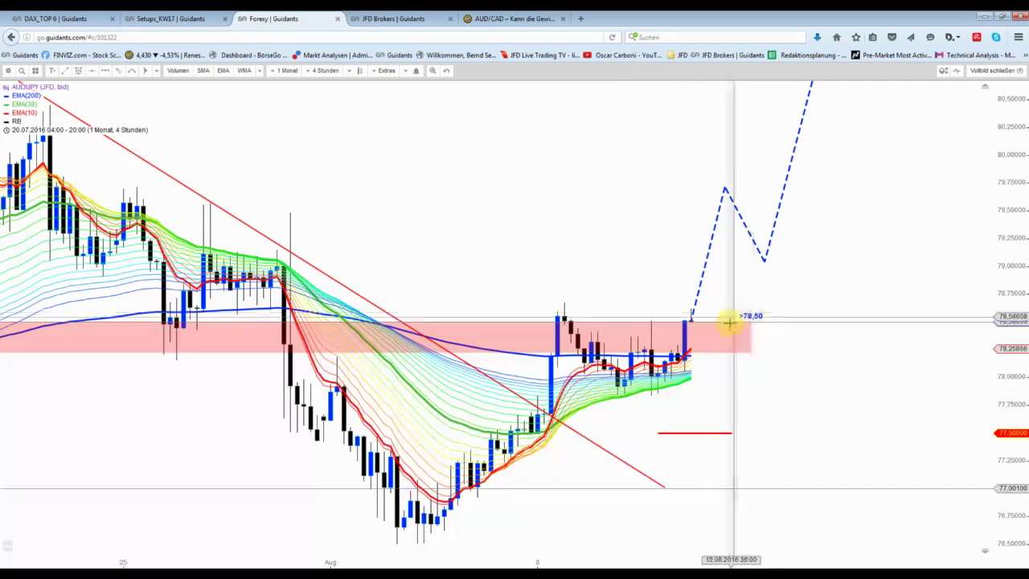
{"action": "scroll", "coordinate": [727, 326], "scroll_direction": "down", "scroll_amount": 2}
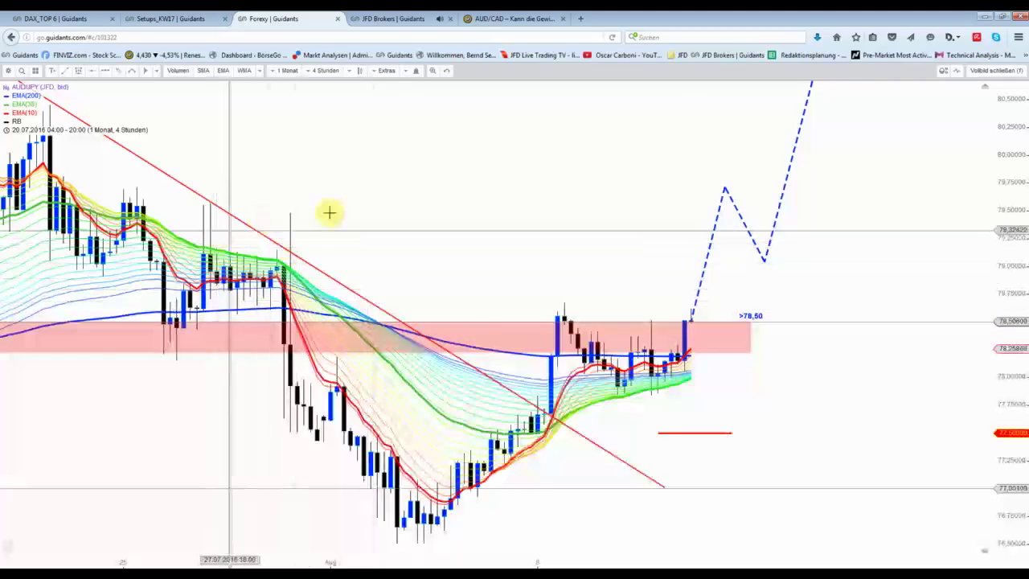
{"action": "scroll", "coordinate": [442, 216], "scroll_direction": "down", "scroll_amount": 2}
{"action": "scroll", "coordinate": [273, 242], "scroll_direction": "down", "scroll_amount": 2}
{"action": "scroll", "coordinate": [273, 243], "scroll_direction": "down", "scroll_amount": 2}
{"action": "scroll", "coordinate": [563, 201], "scroll_direction": "down", "scroll_amount": 2}
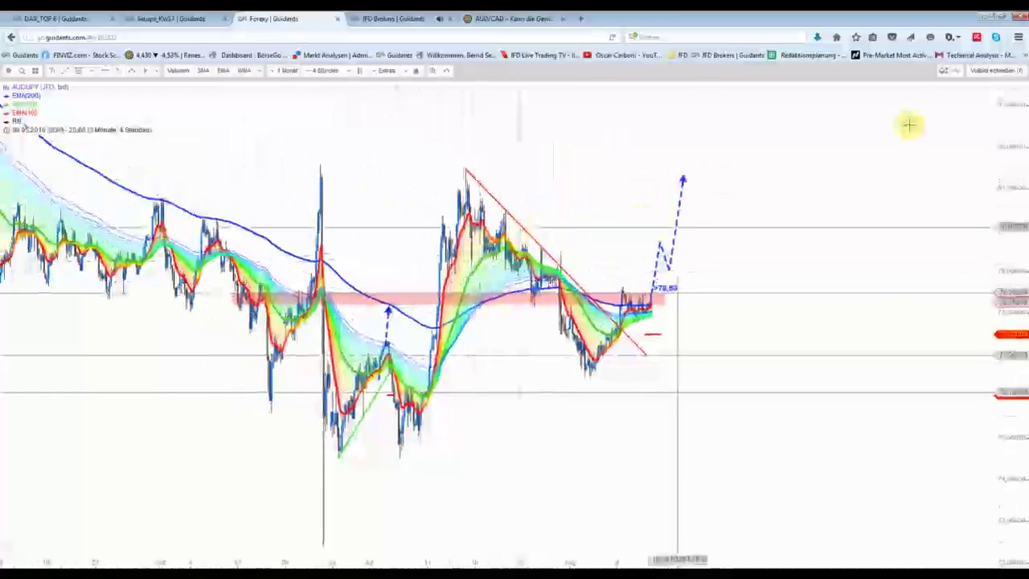
View the AUD/CAD chart with its '1. Kauflimit' mark full-screen, zoomed, then close it
{"action": "left_click", "coordinate": [995, 70]}
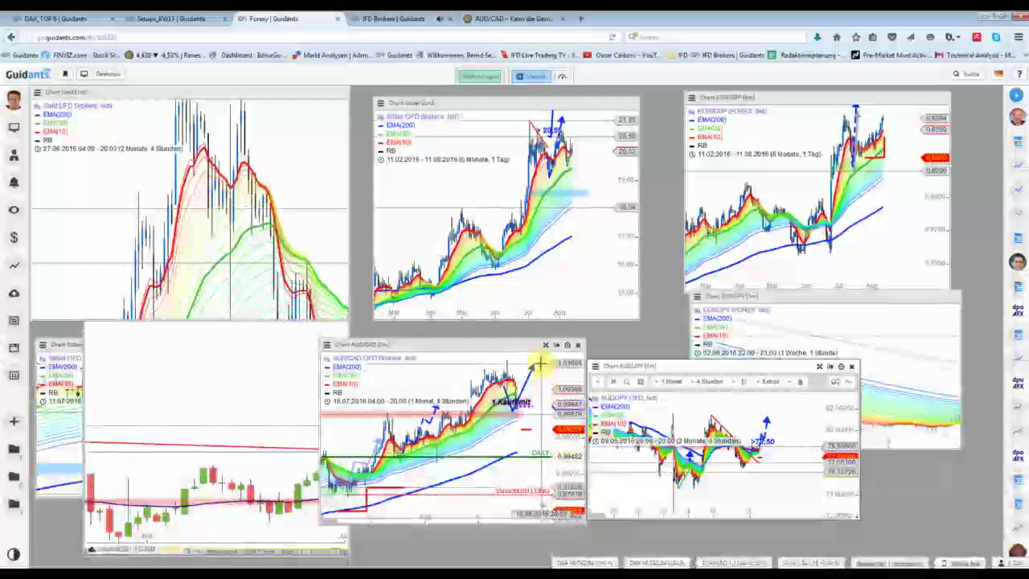
{"action": "left_click", "coordinate": [546, 347]}
{"action": "scroll", "coordinate": [482, 349], "scroll_direction": "down", "scroll_amount": 2}
{"action": "scroll", "coordinate": [321, 321], "scroll_direction": "down", "scroll_amount": 2}
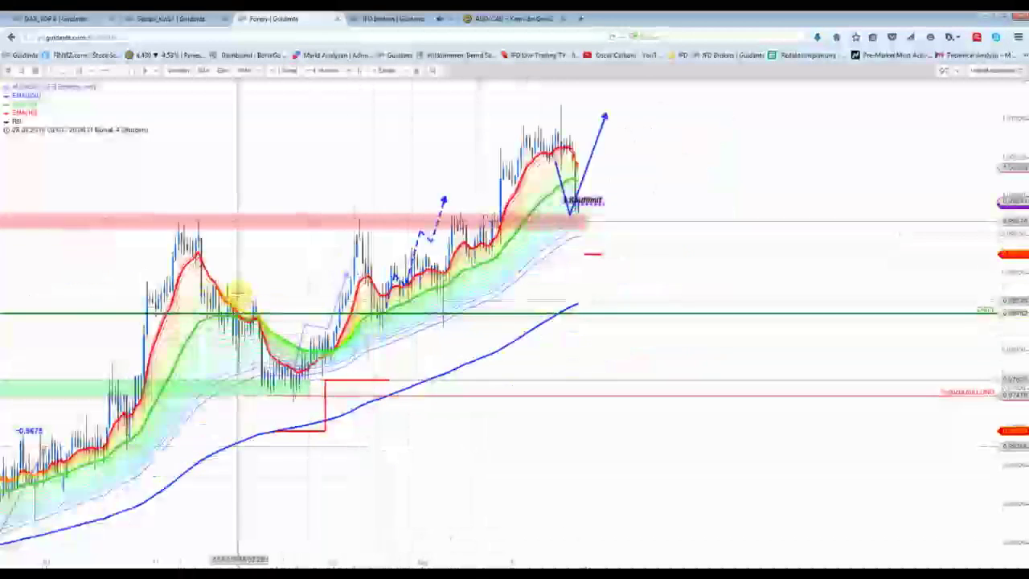
{"action": "scroll", "coordinate": [185, 329], "scroll_direction": "down", "scroll_amount": 2}
{"action": "scroll", "coordinate": [143, 368], "scroll_direction": "down", "scroll_amount": 2}
{"action": "scroll", "coordinate": [369, 334], "scroll_direction": "down", "scroll_amount": 2}
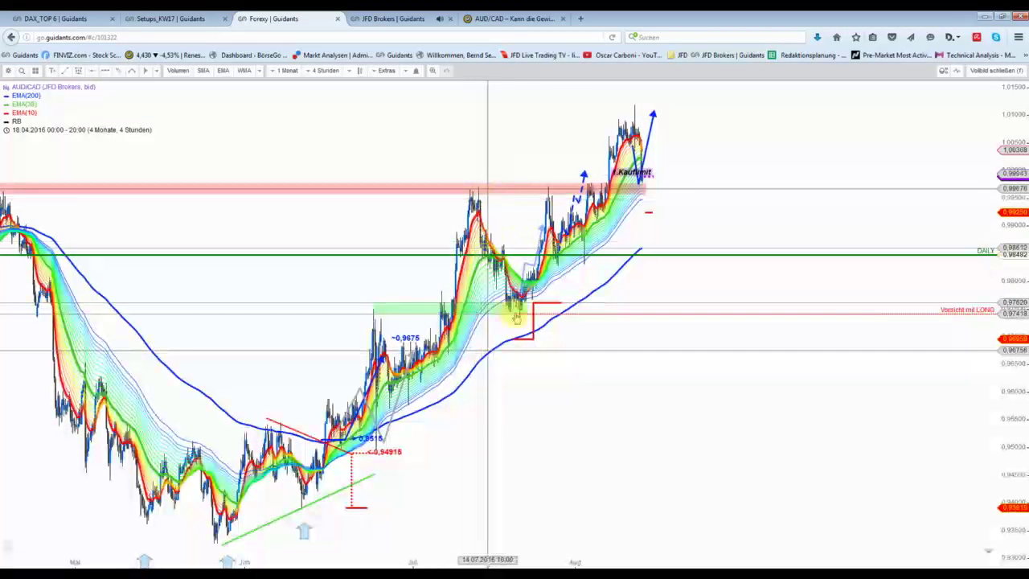
{"action": "scroll", "coordinate": [689, 245], "scroll_direction": "up", "scroll_amount": 2}
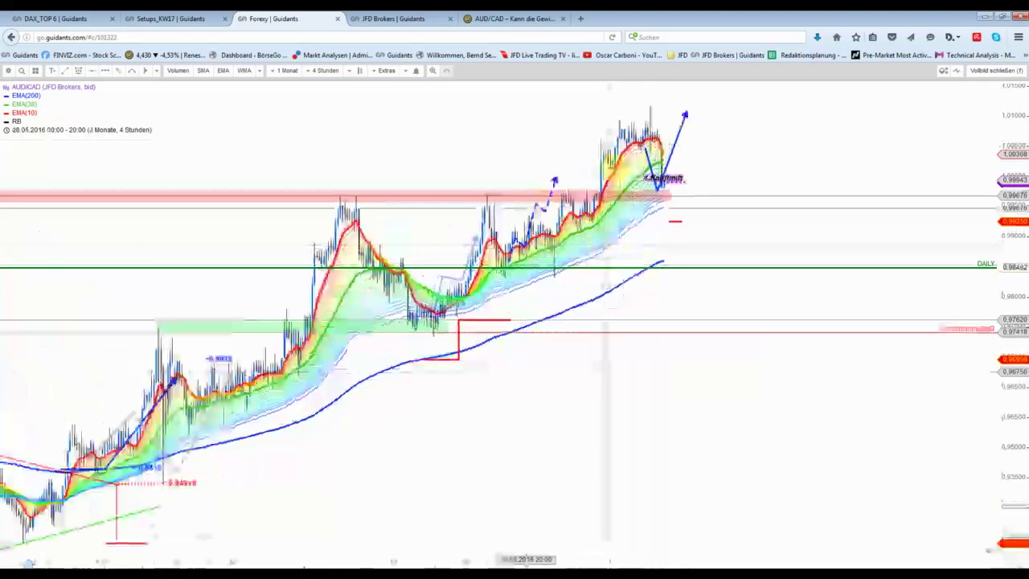
{"action": "left_click", "coordinate": [989, 70]}
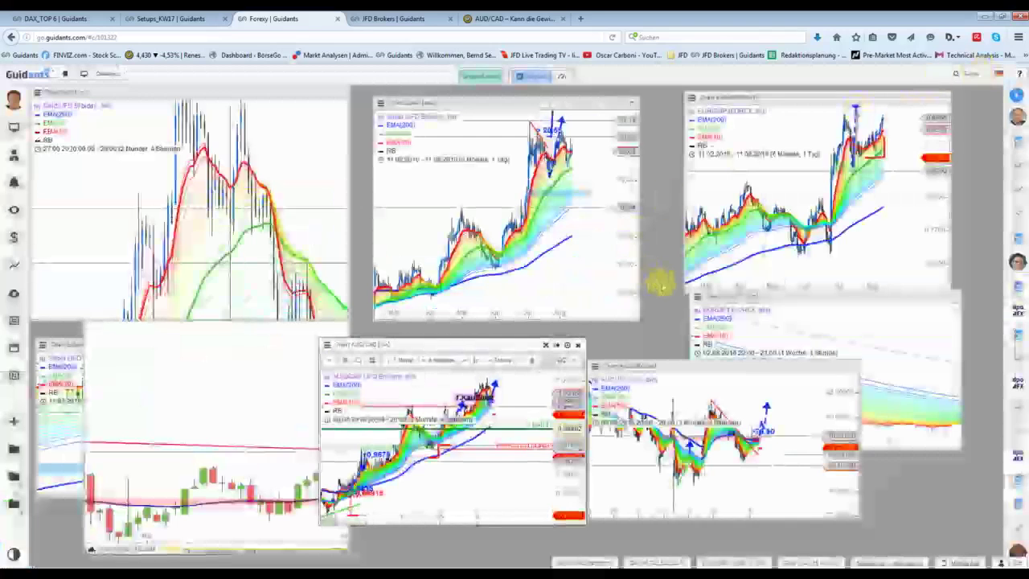
Move the AUD/JPY chart window right and down, then maximize it
{"action": "left_click_drag", "start_coordinate": [679, 367], "coordinate": [713, 372]}
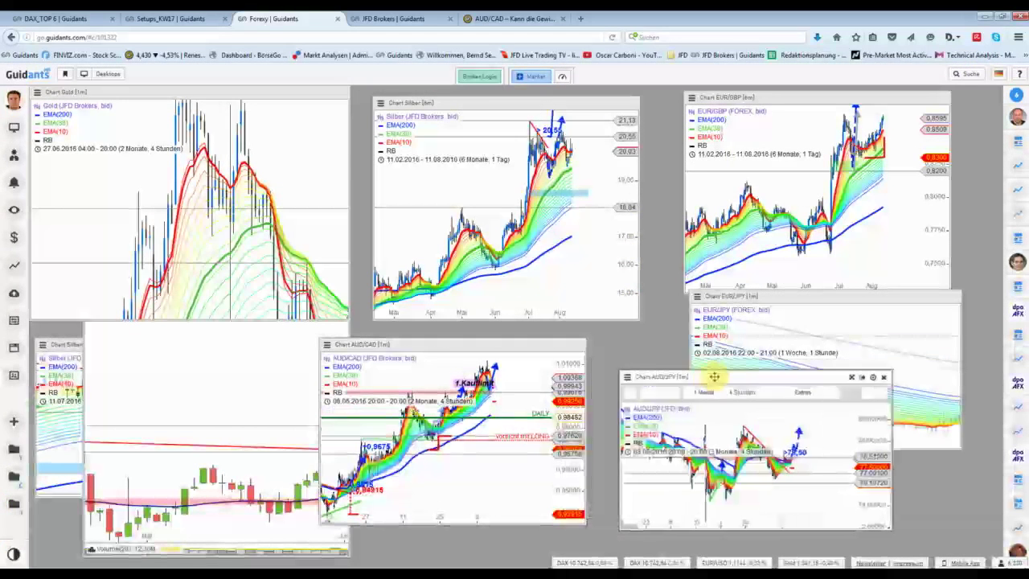
{"action": "left_click", "coordinate": [852, 389]}
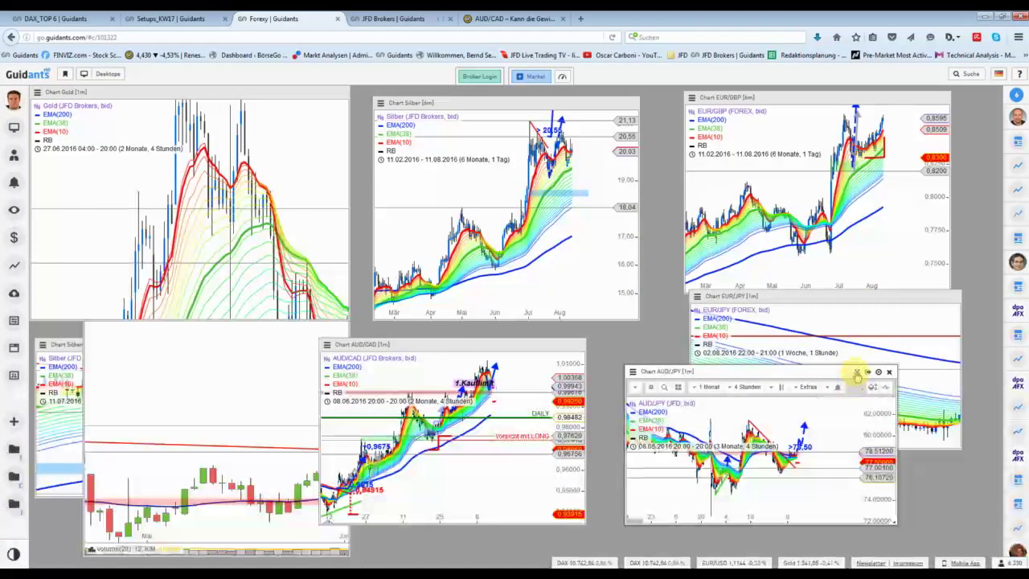
{"action": "left_click", "coordinate": [856, 373]}
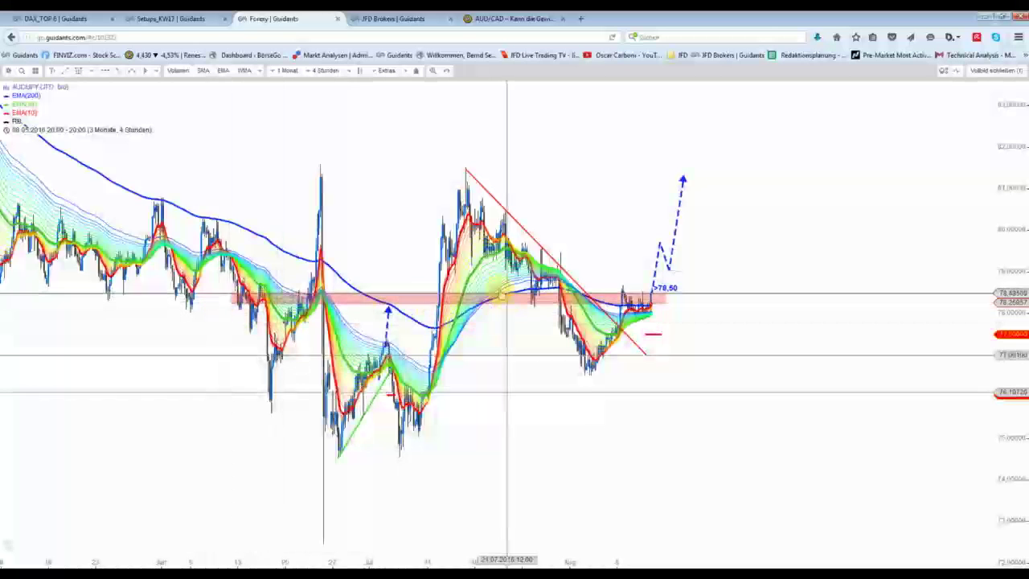
Zoom around the latest AUD/JPY breakout candles near 77.50, then close full-screen
{"action": "scroll", "coordinate": [505, 294], "scroll_direction": "up", "scroll_amount": 2}
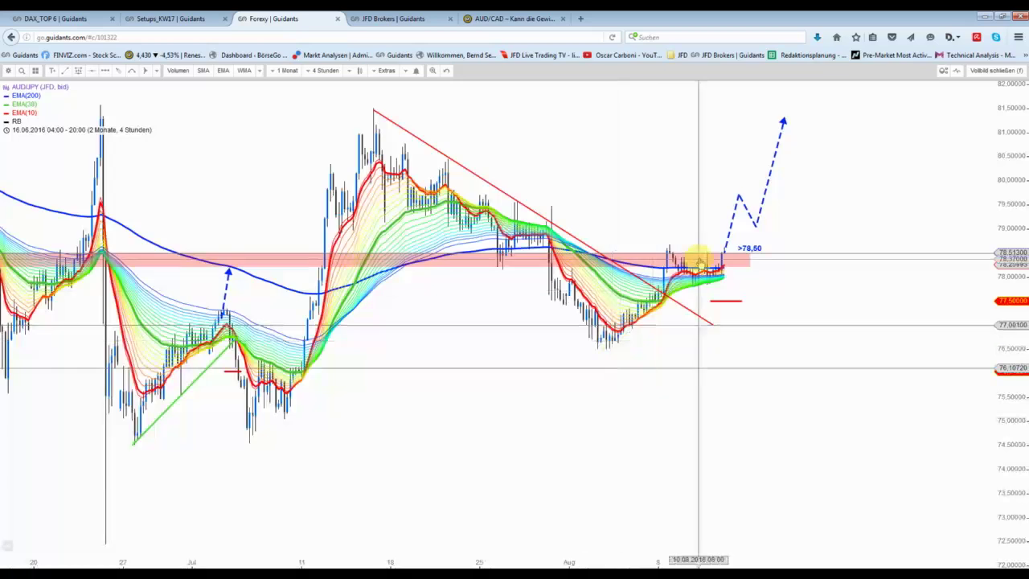
{"action": "scroll", "coordinate": [737, 265], "scroll_direction": "up", "scroll_amount": 3}
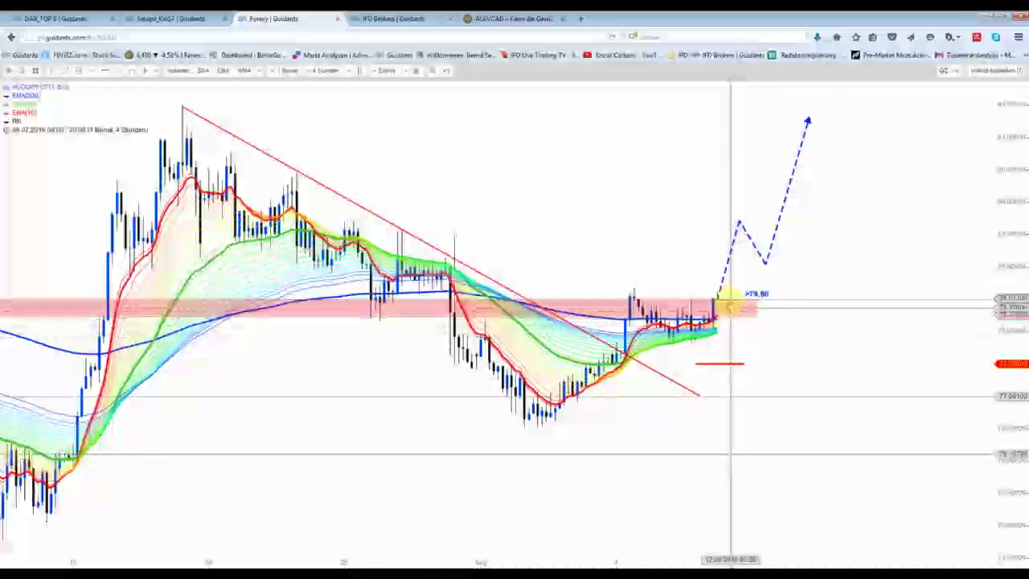
{"action": "scroll", "coordinate": [725, 301], "scroll_direction": "up", "scroll_amount": 3}
{"action": "scroll", "coordinate": [726, 354], "scroll_direction": "up", "scroll_amount": 2}
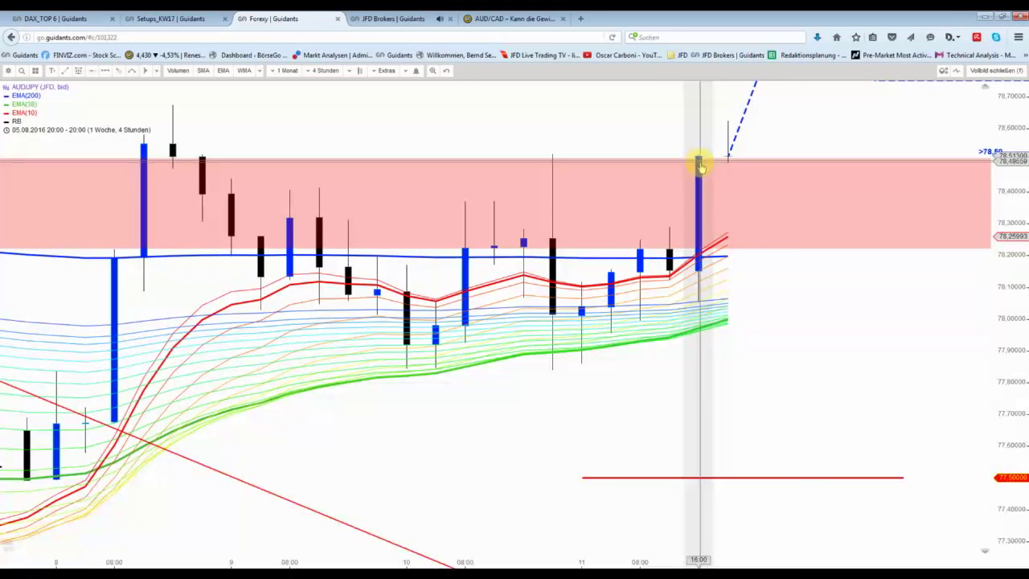
{"action": "scroll", "coordinate": [876, 169], "scroll_direction": "down", "scroll_amount": 2}
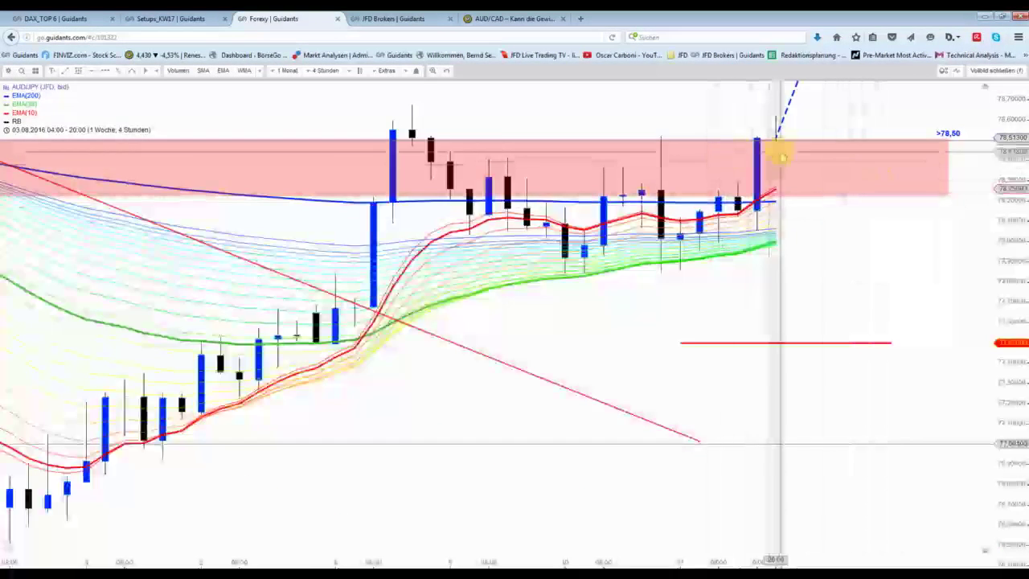
{"action": "scroll", "coordinate": [772, 241], "scroll_direction": "down", "scroll_amount": 2}
{"action": "scroll", "coordinate": [880, 213], "scroll_direction": "down", "scroll_amount": 2}
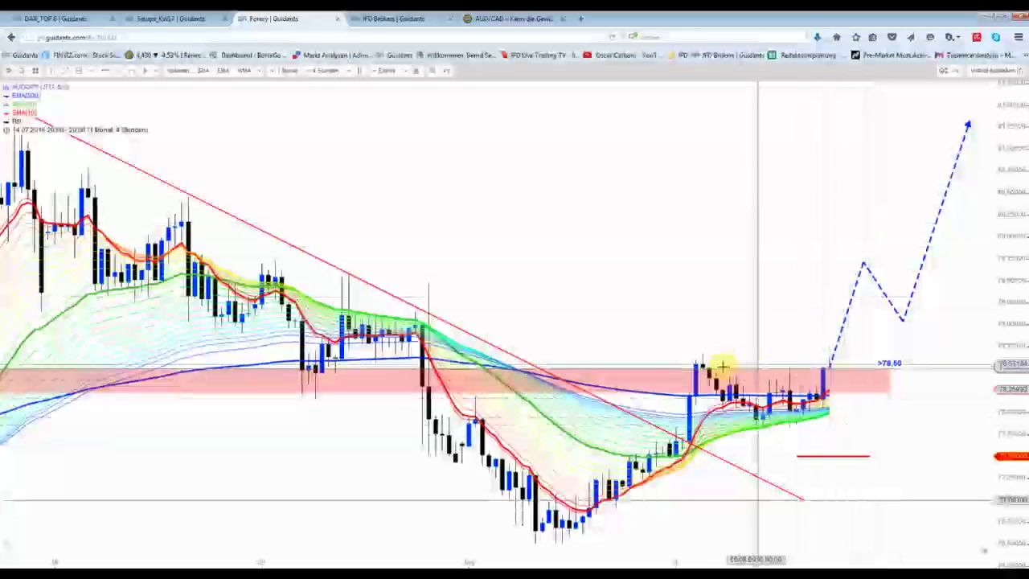
{"action": "scroll", "coordinate": [834, 373], "scroll_direction": "up", "scroll_amount": 2}
{"action": "scroll", "coordinate": [820, 223], "scroll_direction": "up", "scroll_amount": 1}
{"action": "scroll", "coordinate": [820, 223], "scroll_direction": "down", "scroll_amount": 2}
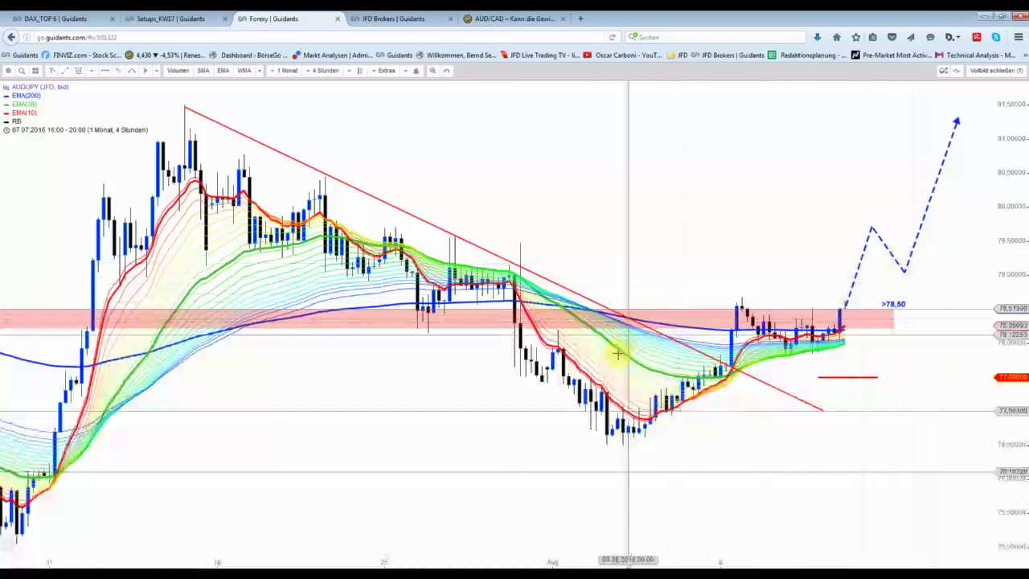
{"action": "left_click", "coordinate": [993, 72]}
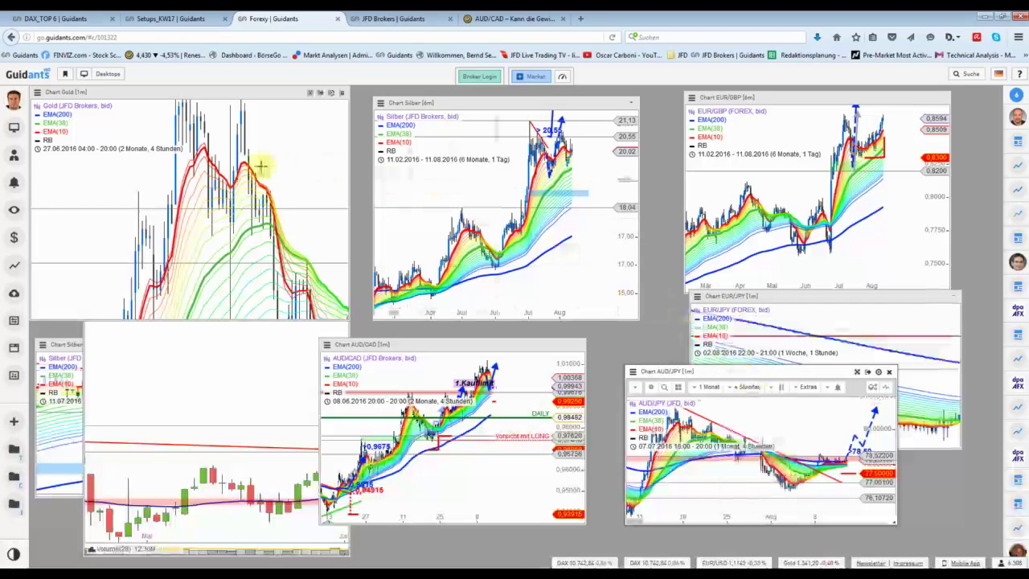
{"action": "mouse_move", "coordinate": [759, 450]}
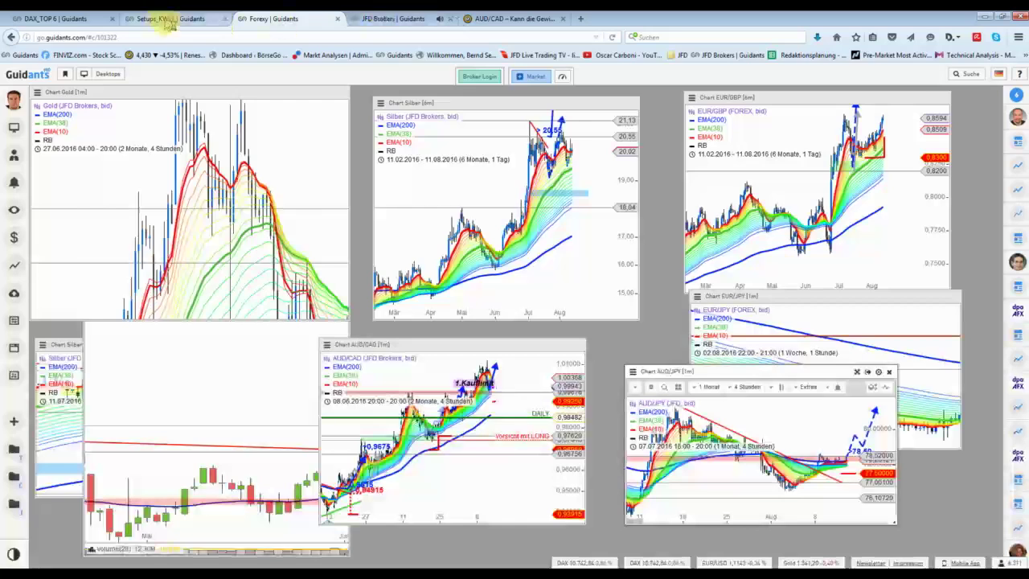
Via Setups_KW17 reach DAX_TOP 6 and review the weekly DAX chart over two years full-screen
{"action": "left_click", "coordinate": [135, 18]}
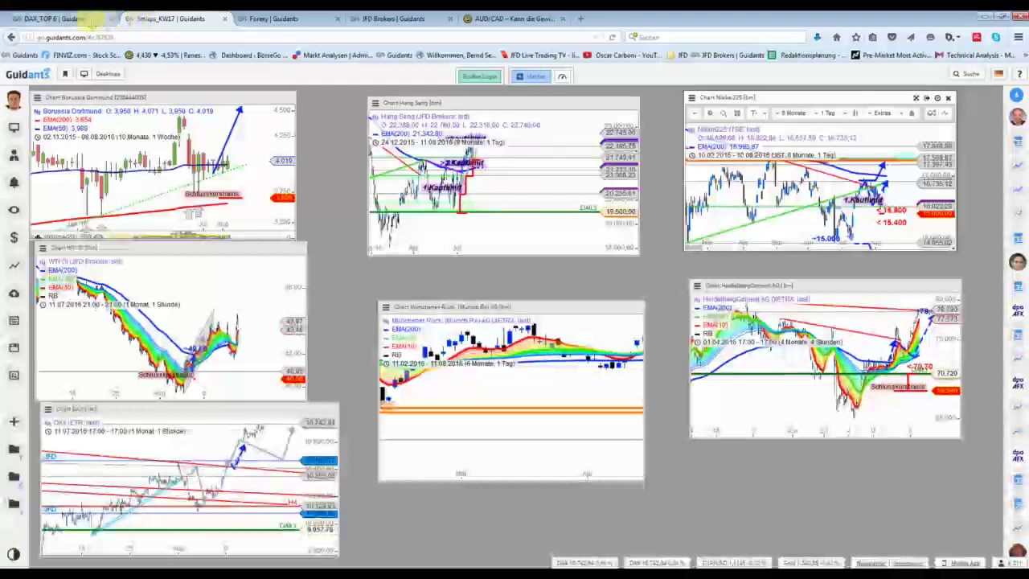
{"action": "left_click", "coordinate": [91, 20]}
{"action": "left_click", "coordinate": [271, 119]}
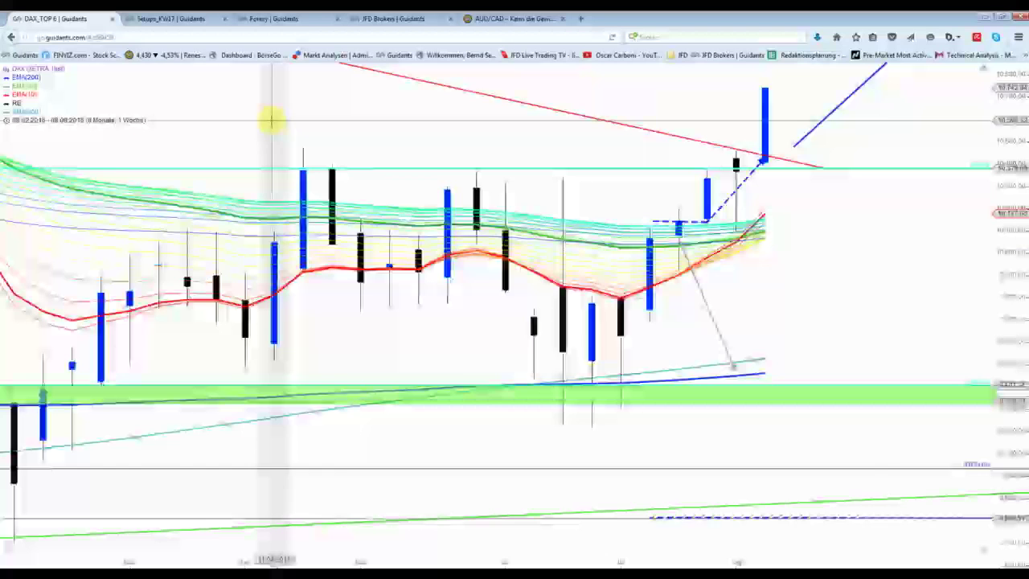
{"action": "scroll", "coordinate": [803, 291], "scroll_direction": "down", "scroll_amount": 3}
{"action": "scroll", "coordinate": [822, 248], "scroll_direction": "down", "scroll_amount": 3}
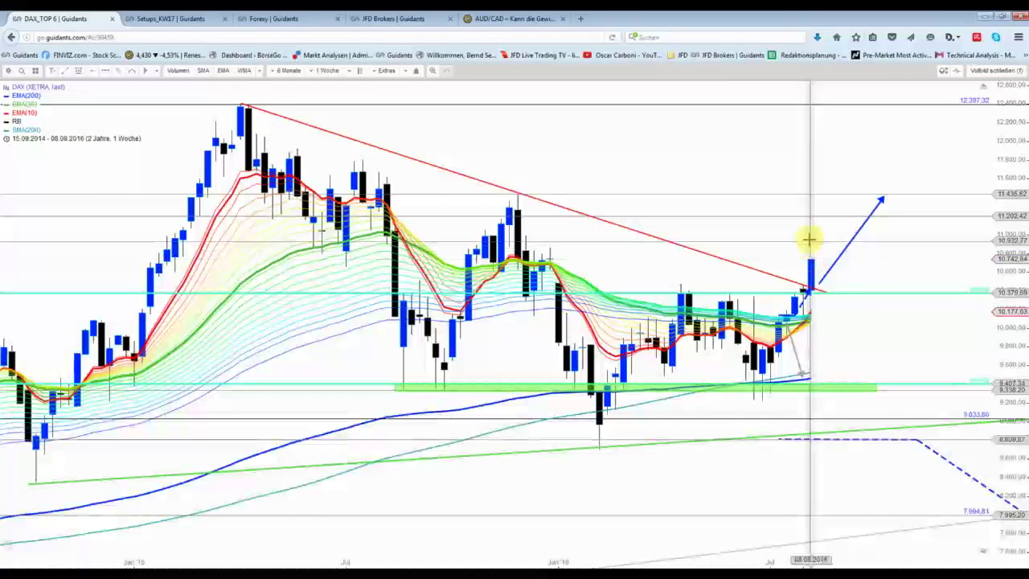
{"action": "scroll", "coordinate": [829, 296], "scroll_direction": "up", "scroll_amount": 2}
{"action": "scroll", "coordinate": [815, 292], "scroll_direction": "up", "scroll_amount": 1}
{"action": "scroll", "coordinate": [820, 292], "scroll_direction": "down", "scroll_amount": 3}
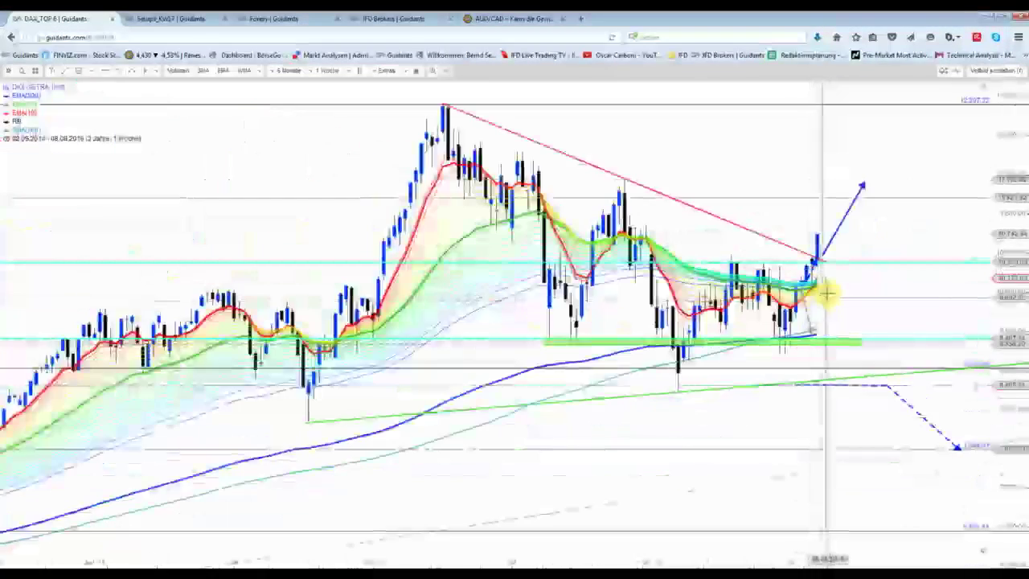
{"action": "scroll", "coordinate": [805, 163], "scroll_direction": "down", "scroll_amount": 3}
{"action": "scroll", "coordinate": [803, 273], "scroll_direction": "up", "scroll_amount": 3}
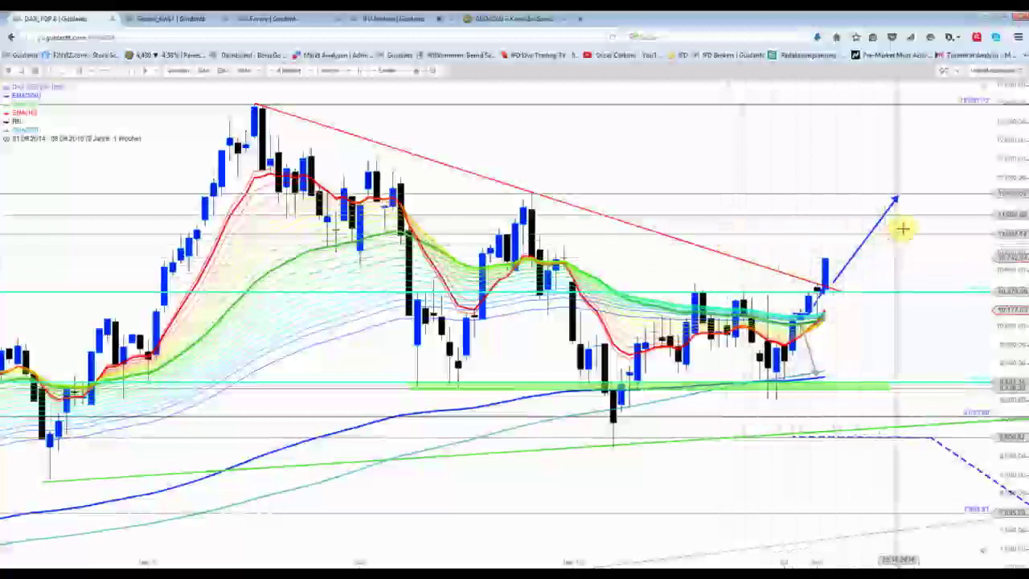
{"action": "left_click", "coordinate": [982, 74]}
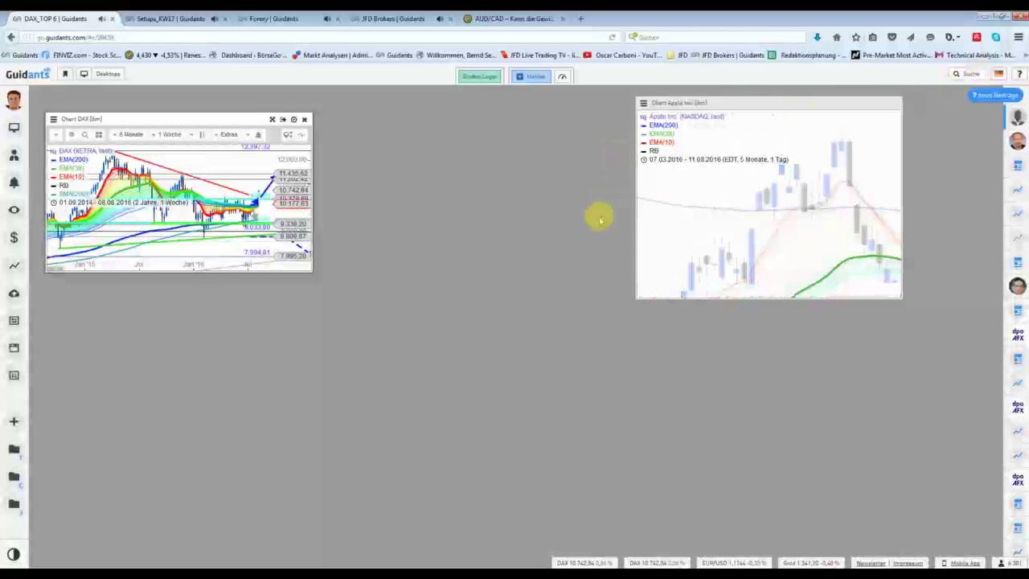